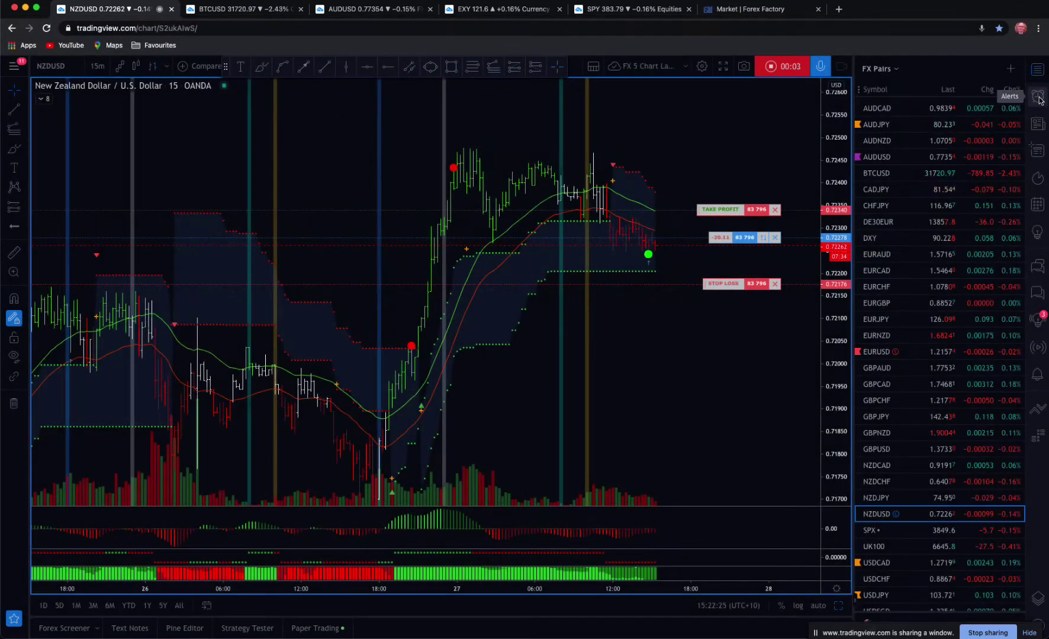
- Show the alerts log and review the closed trades in the paper trading account history
left_click(1041, 99)
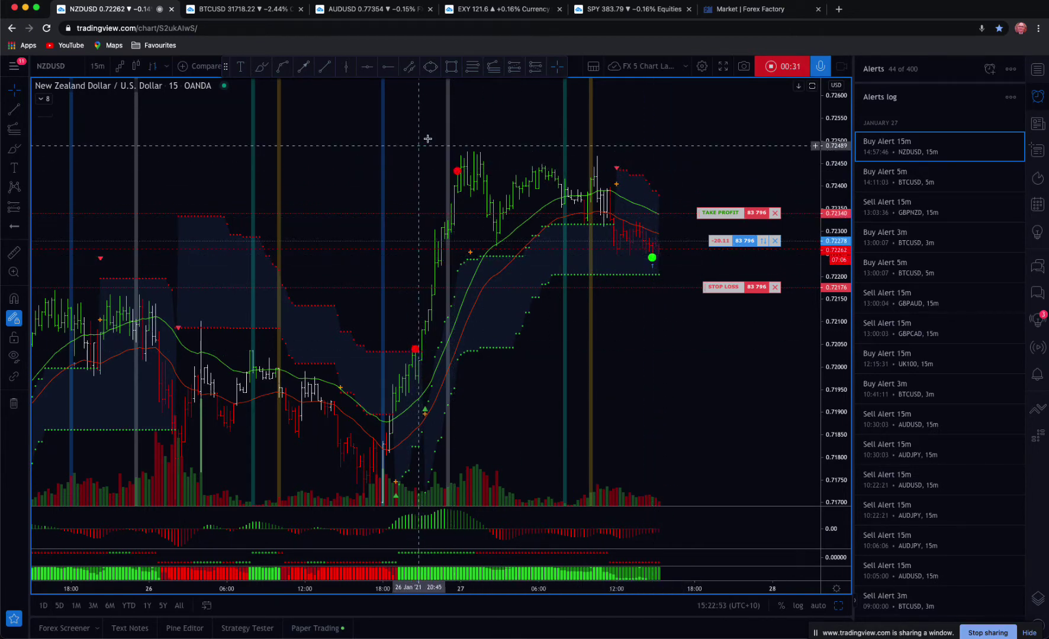
left_click(316, 628)
scroll(488, 443, "down", 2)
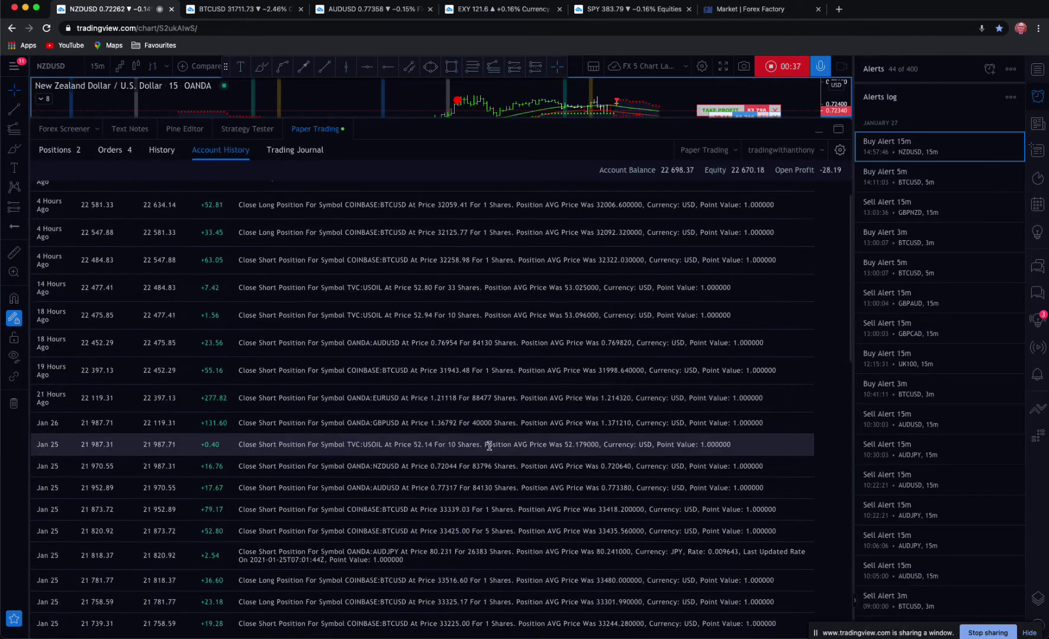
scroll(489, 448, "down", 4)
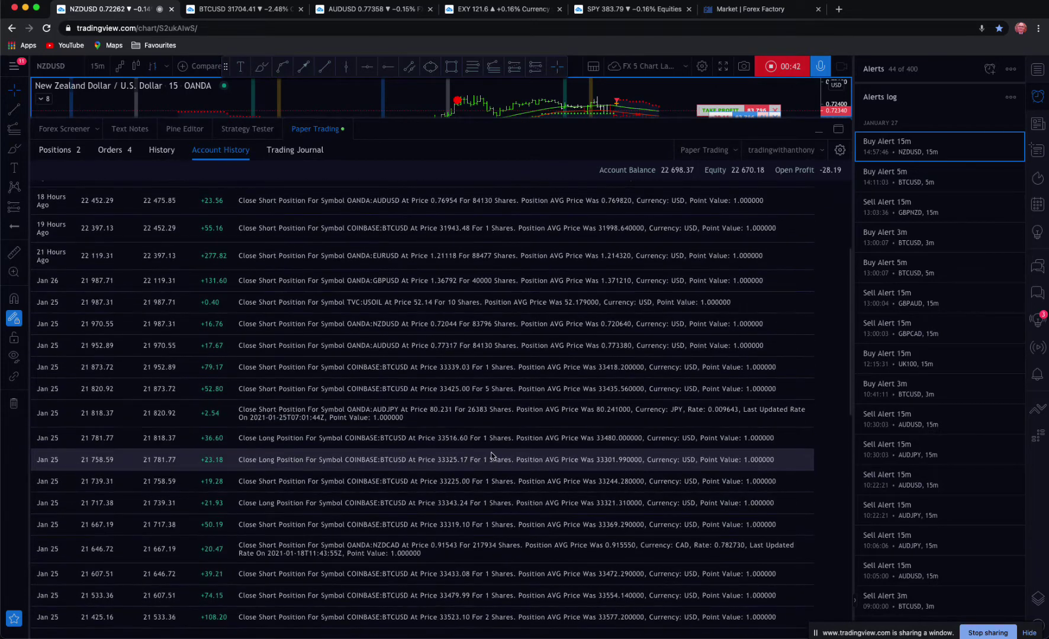
scroll(491, 455, "down", 1)
scroll(491, 455, "down", 2)
scroll(491, 456, "down", 1)
scroll(490, 455, "down", 1)
scroll(495, 444, "up", 8)
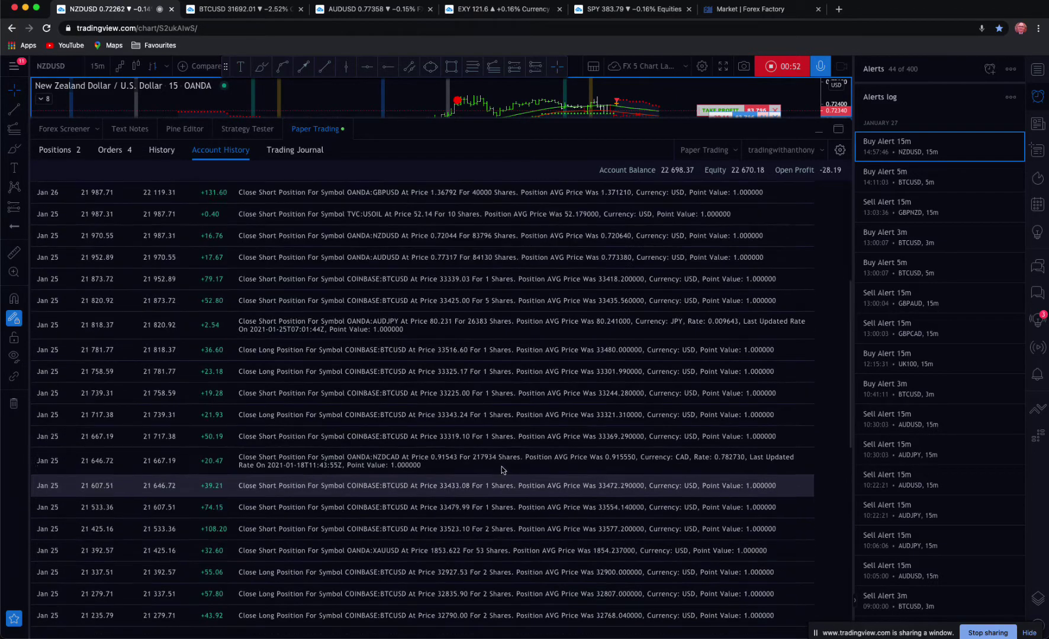
scroll(503, 472, "up", 4)
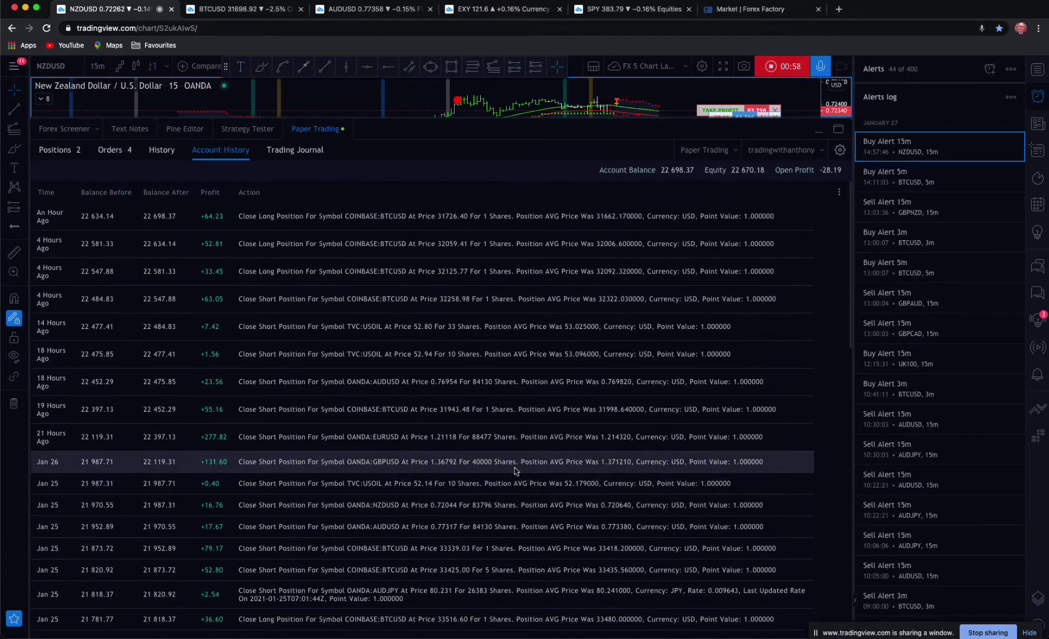
left_click(819, 130)
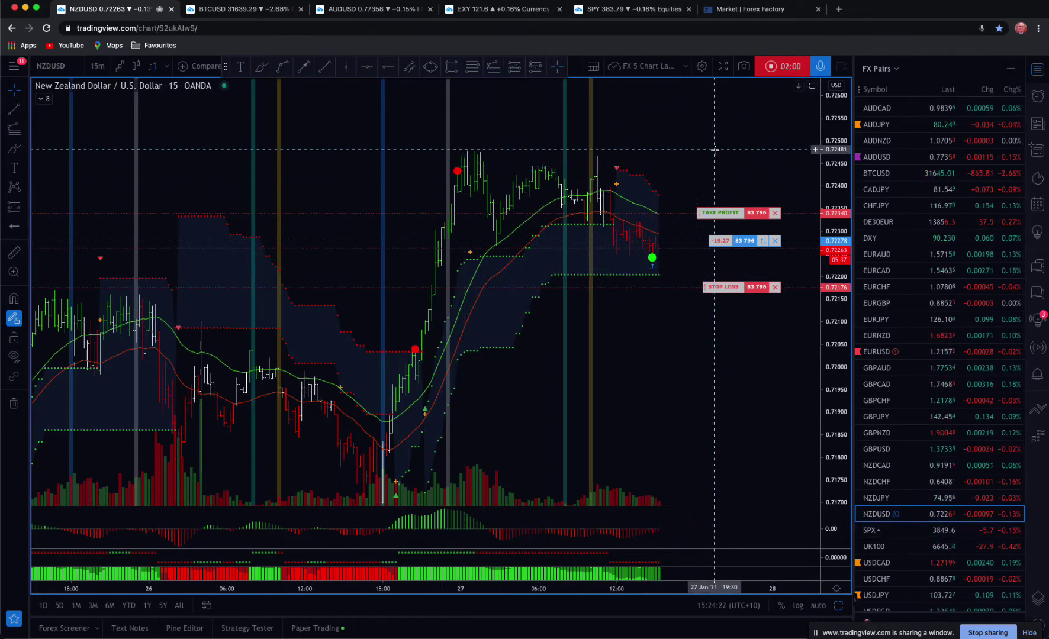
- Draw arrows from the two red signal dots to the price dips, one about 0.72429 to 0.72274, the other starting about 0.72039
left_click(307, 67)
left_click(457, 171)
left_click(497, 243)
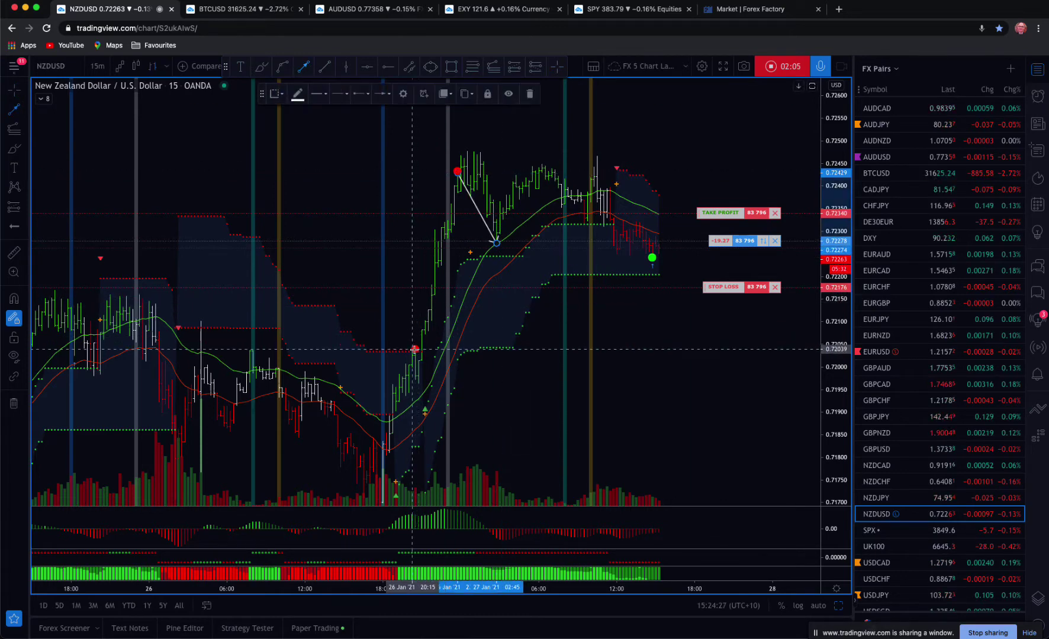
left_click(413, 350)
left_click(419, 385)
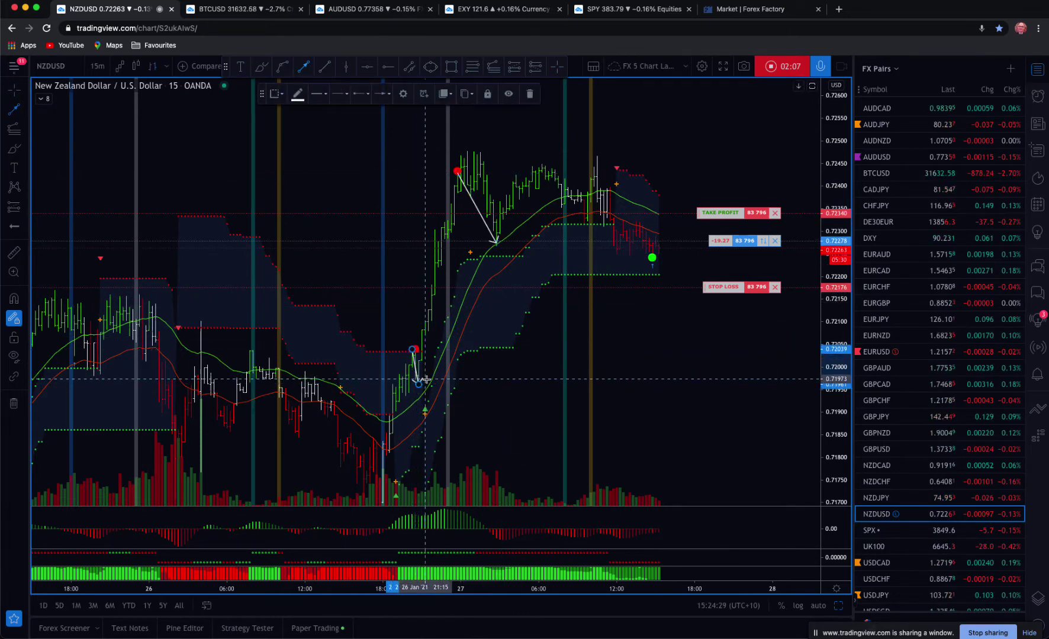
left_click(16, 93)
- Show the alerts log and draw a Fib retracement from the recent high at 0.72465 down to the low at 0.72248
mouse_move(677, 390)
left_mouse_down()
mouse_move(701, 377)
mouse_move(661, 376)
left_mouse_up()
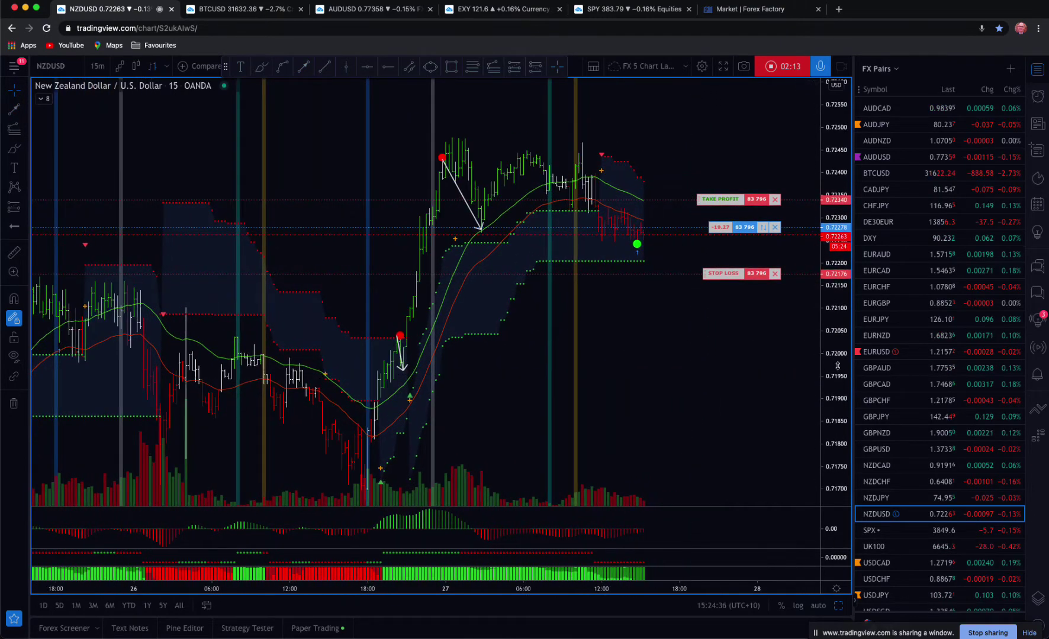
scroll(768, 316, "right", 2)
left_click(1041, 97)
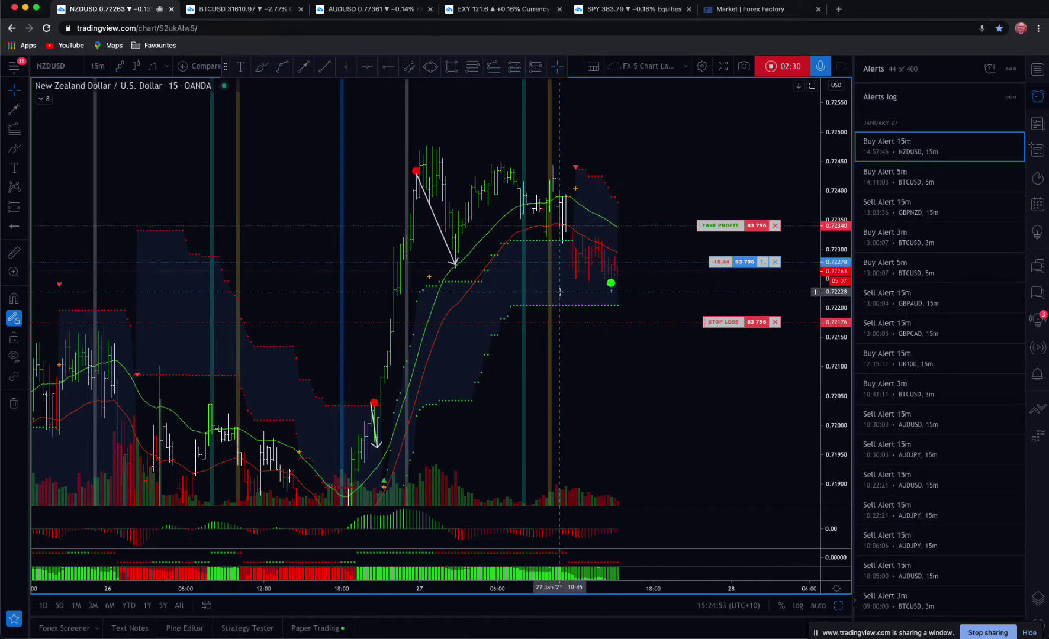
left_click_drag(573, 297, 579, 302)
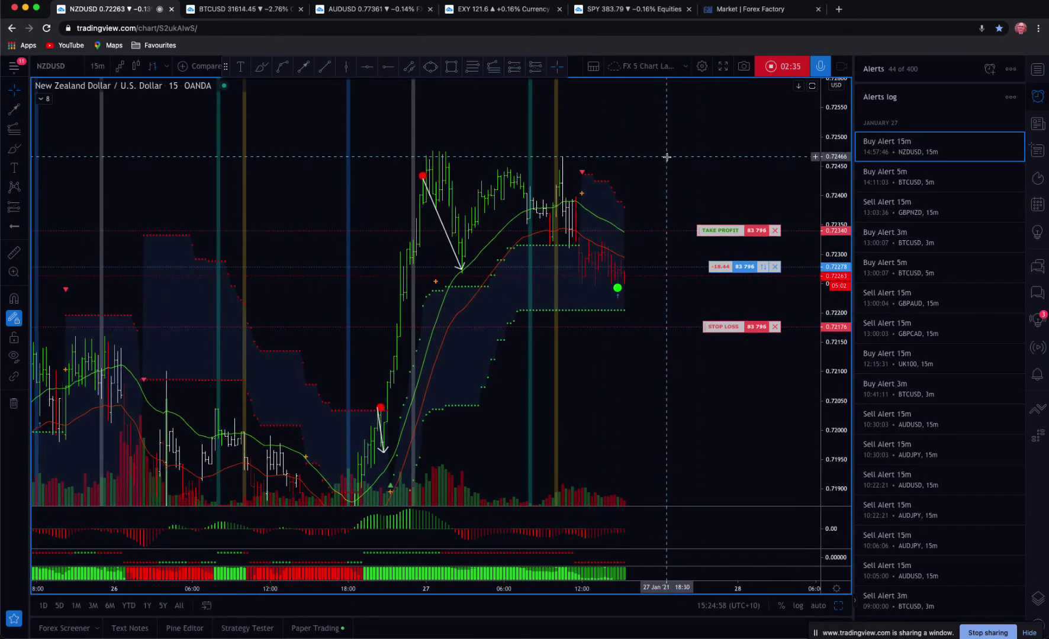
left_click(472, 68)
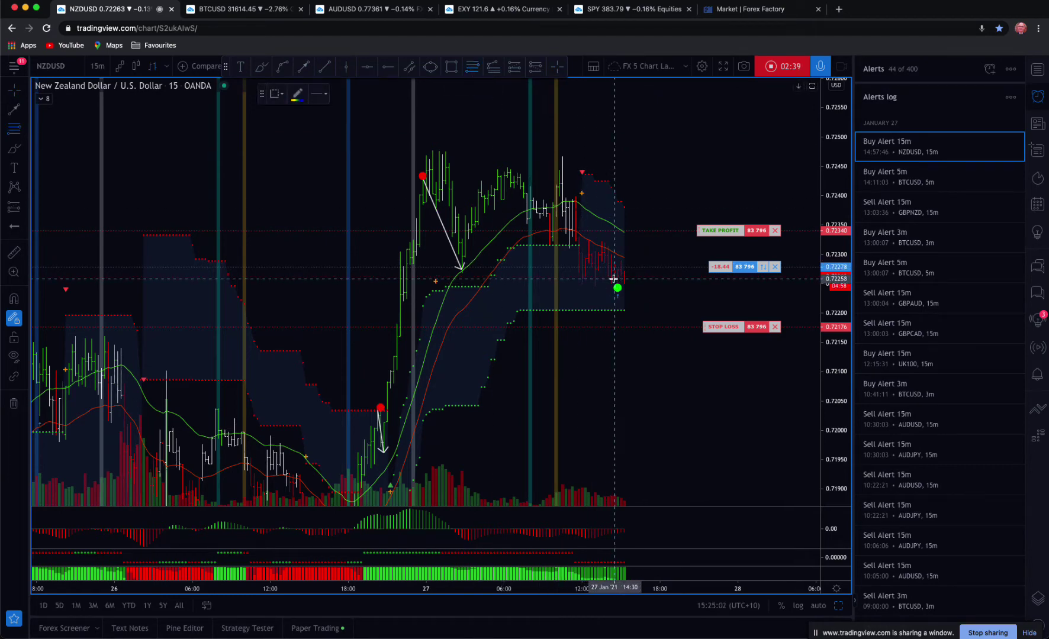
left_click(553, 158)
left_click(666, 286)
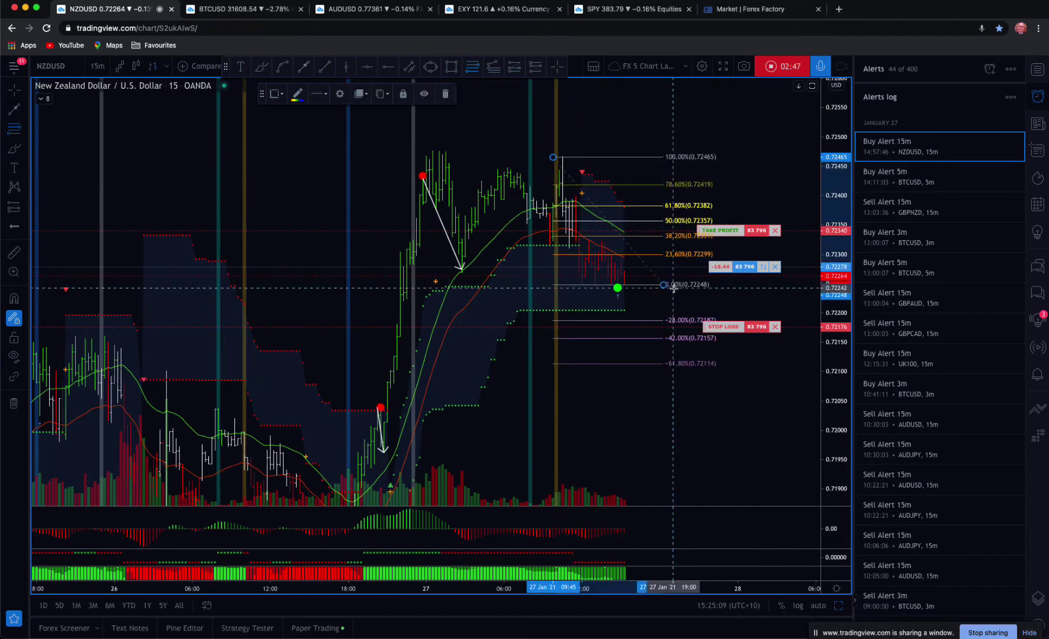
left_click(16, 92)
left_click(48, 91)
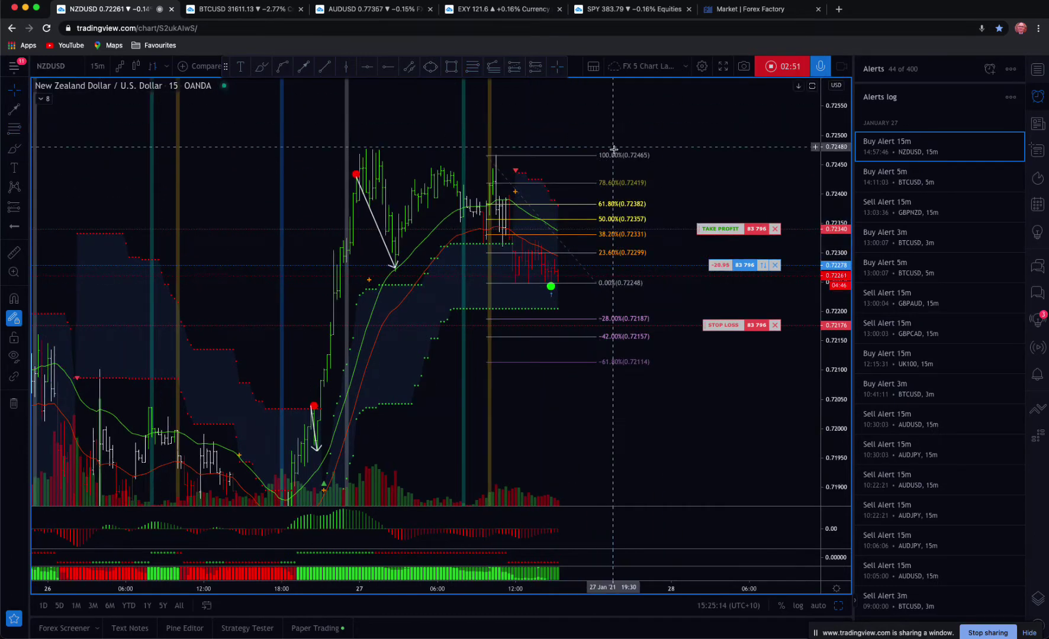
- Brush curved brackets joining the 23.6% and 38.2% Fib levels and the −28% and −42% levels
left_click(261, 67)
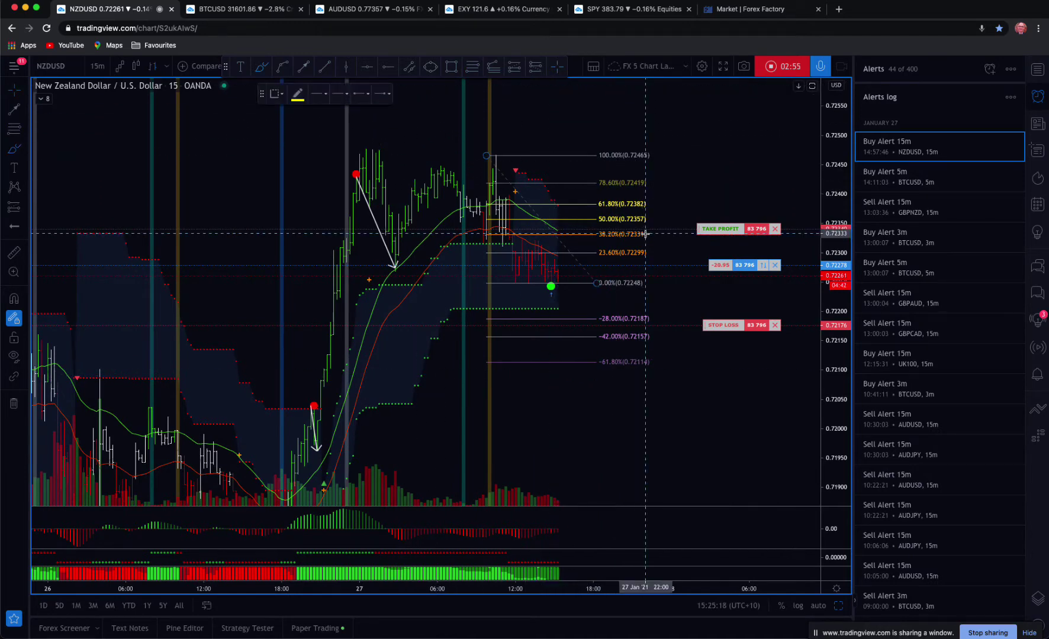
mouse_move(645, 233)
left_mouse_down()
mouse_move(661, 236)
mouse_move(651, 254)
left_mouse_up()
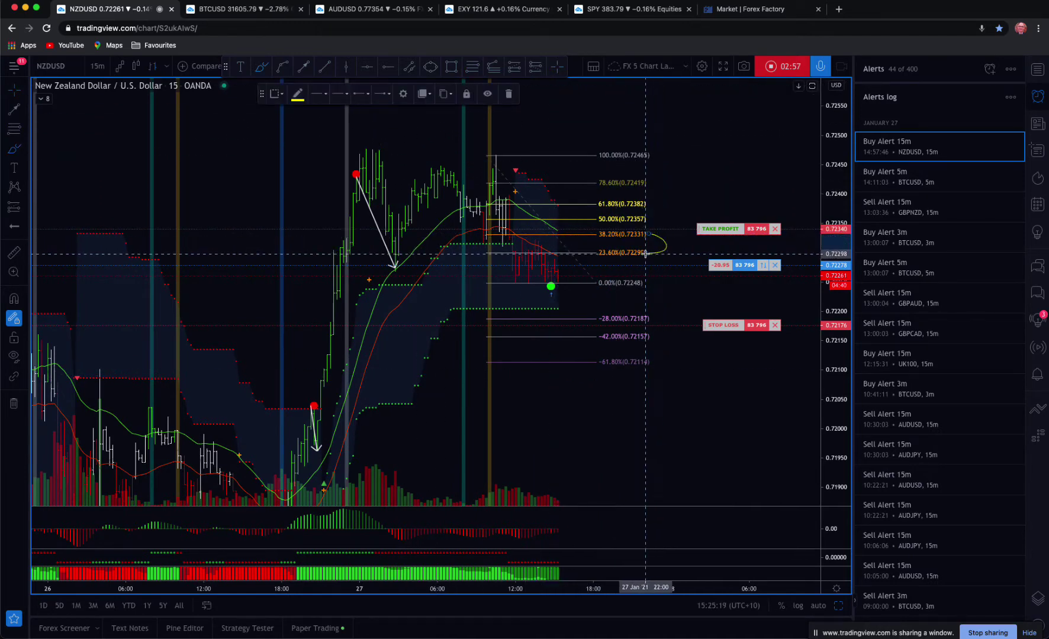
mouse_move(650, 320)
left_mouse_down()
mouse_move(666, 329)
mouse_move(649, 337)
left_mouse_up()
left_click(14, 90)
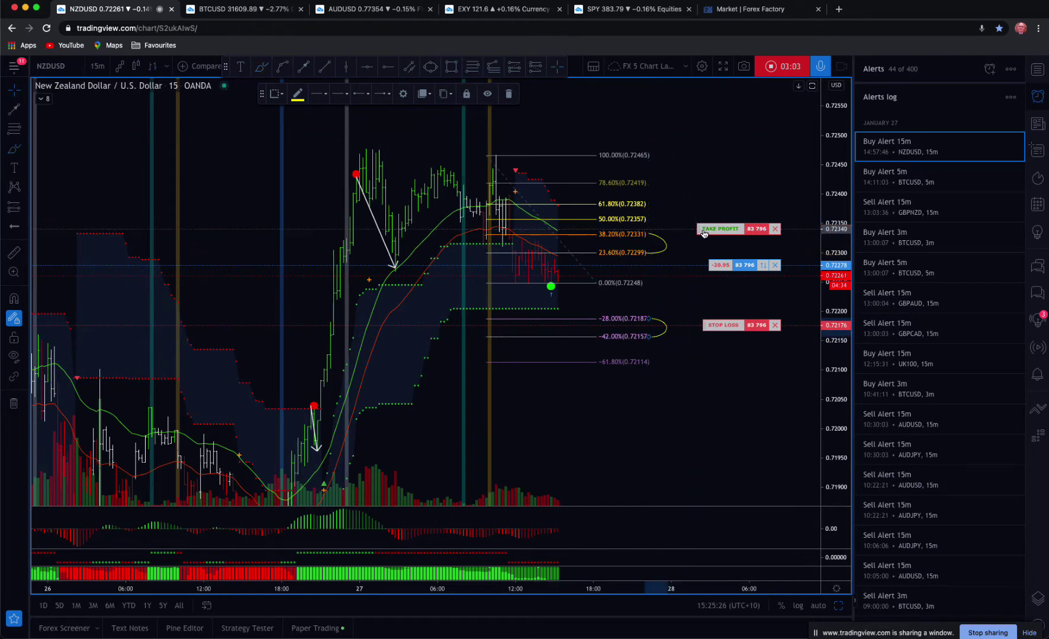
- Modify the open NZDUSD long position's take profit to 0.72316 and its stop loss to 0.72186
left_click_drag(713, 232, 717, 249)
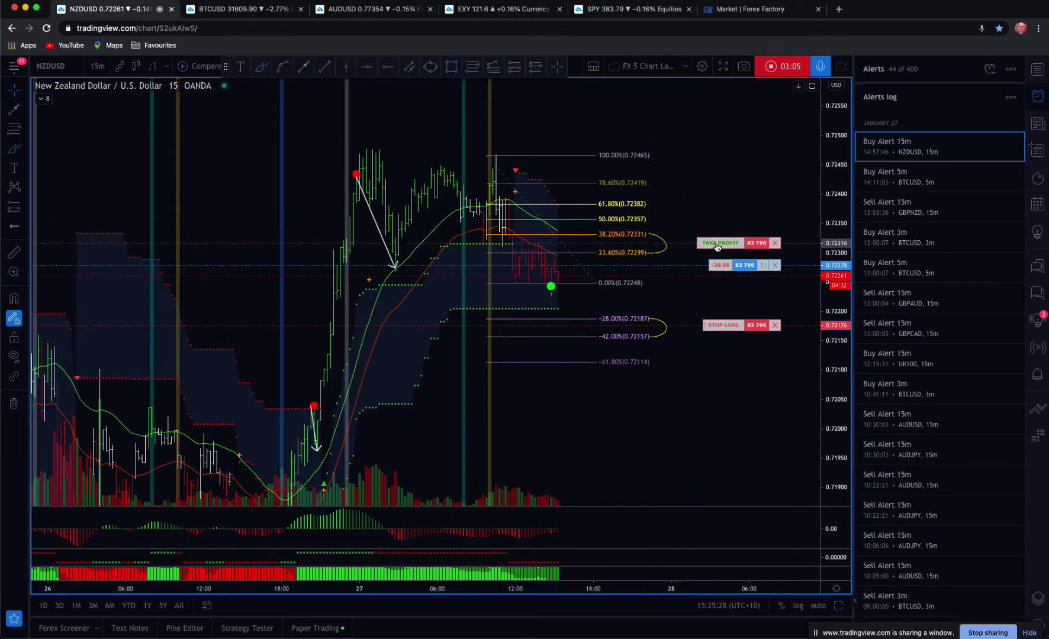
left_click(759, 209)
mouse_move(553, 325)
left_mouse_down()
mouse_move(552, 341)
mouse_move(558, 320)
left_mouse_up()
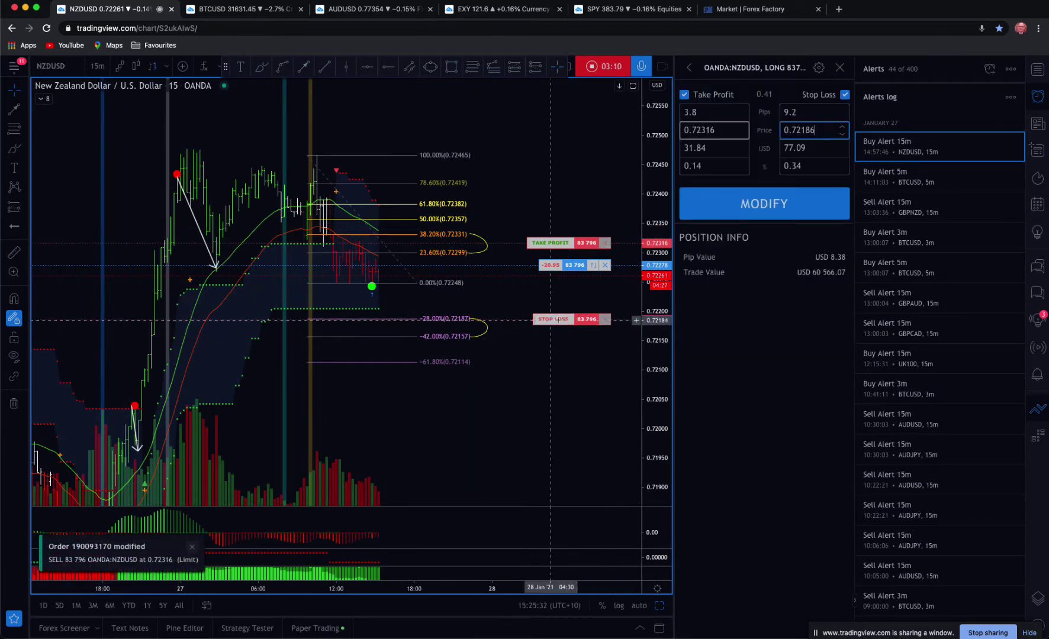
left_click(766, 206)
left_click(840, 67)
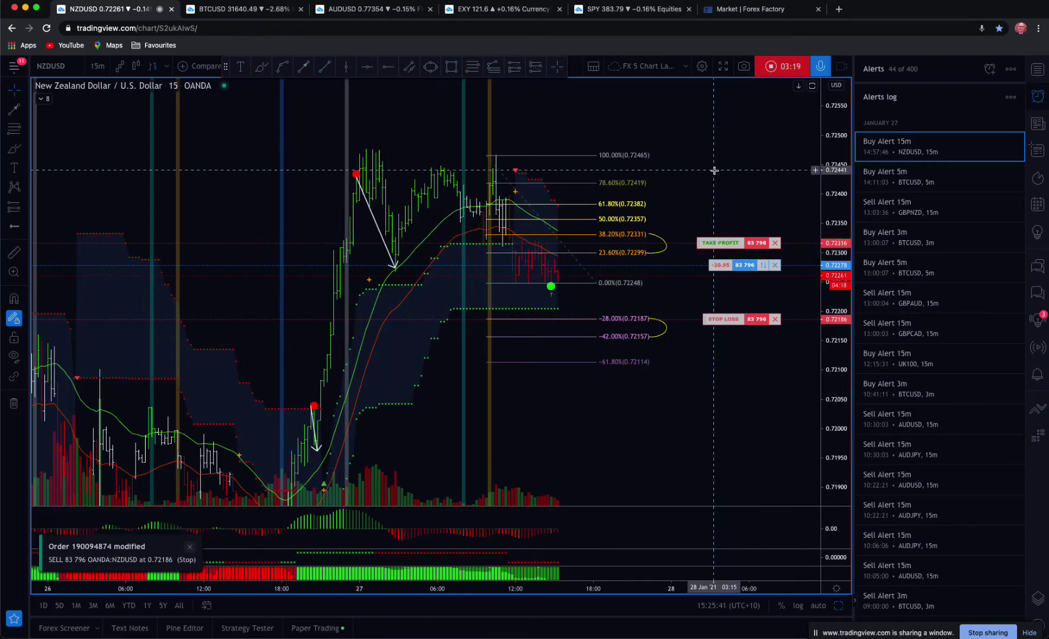
- Move the NZDUSD position's take profit to 0.72330, near the 38.2% Fib level
left_click_drag(836, 173, 836, 260)
left_click_drag(687, 402, 680, 398)
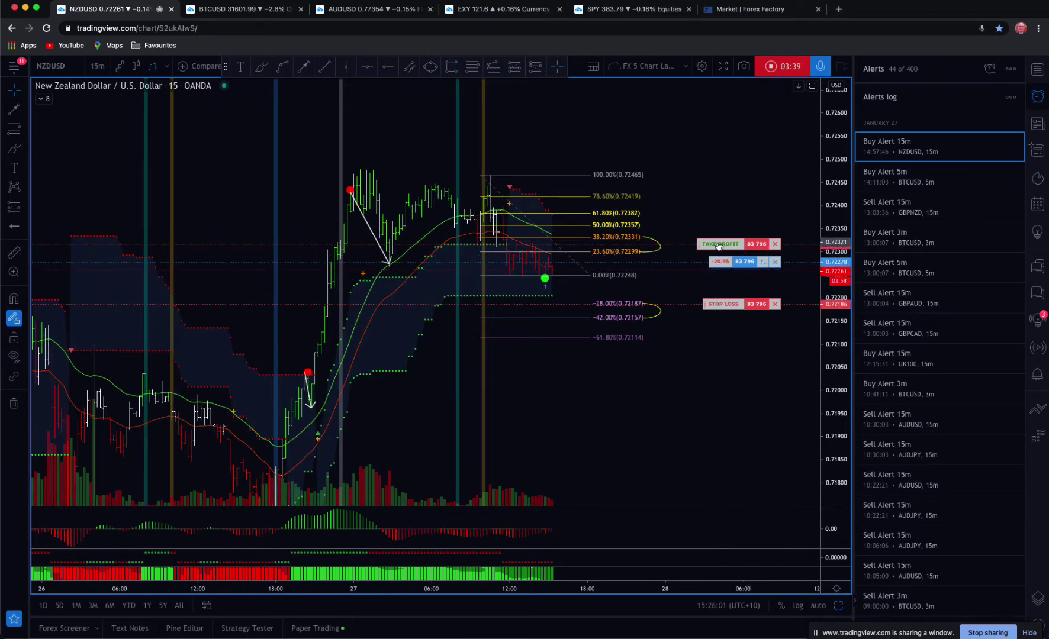
left_click_drag(715, 246, 716, 241)
left_click(759, 218)
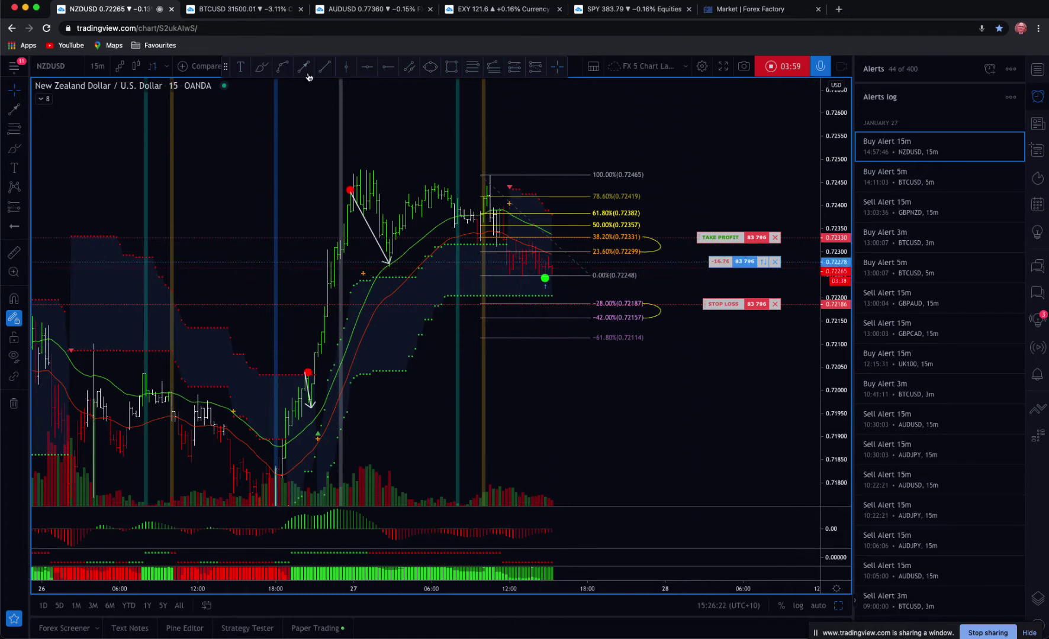
- Highlight the take-profit, entry and stop-loss areas beside the latest candles with brush strokes
left_click(262, 67)
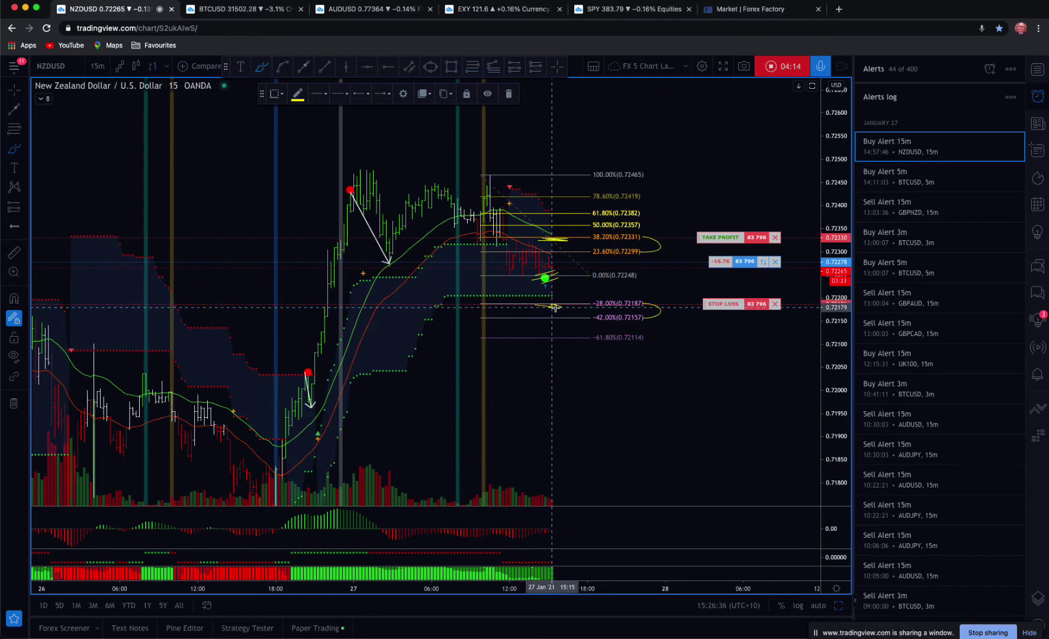
left_click(14, 90)
left_click(515, 148)
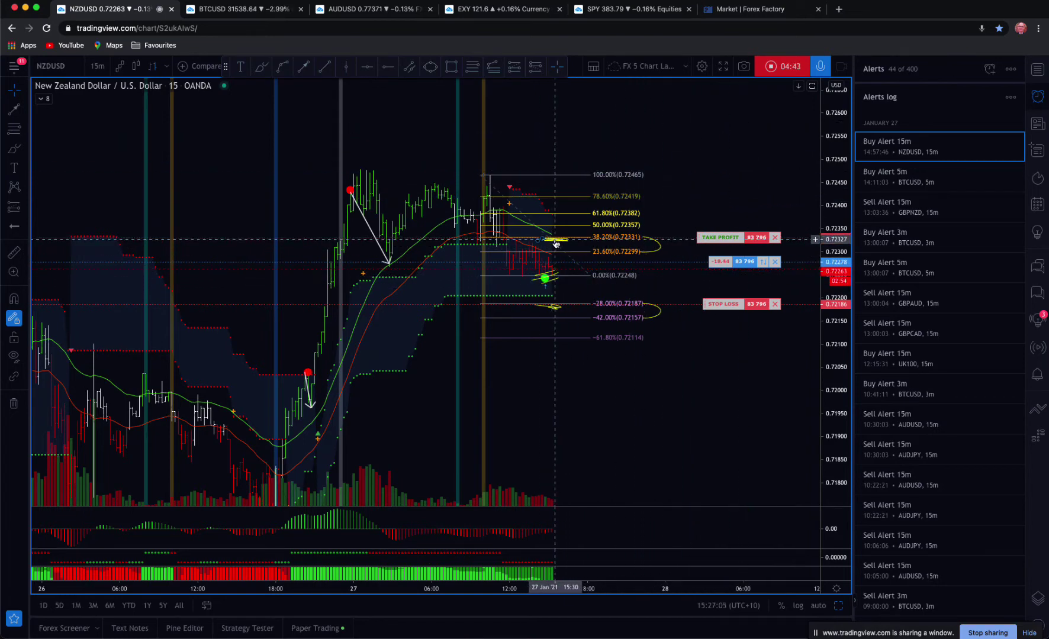
- Prepare a new NZDUSD order with take profit and stop loss enabled, risk set to 0.5% and stop-loss price 0.72186
right_click(699, 146)
mouse_move(814, 205)
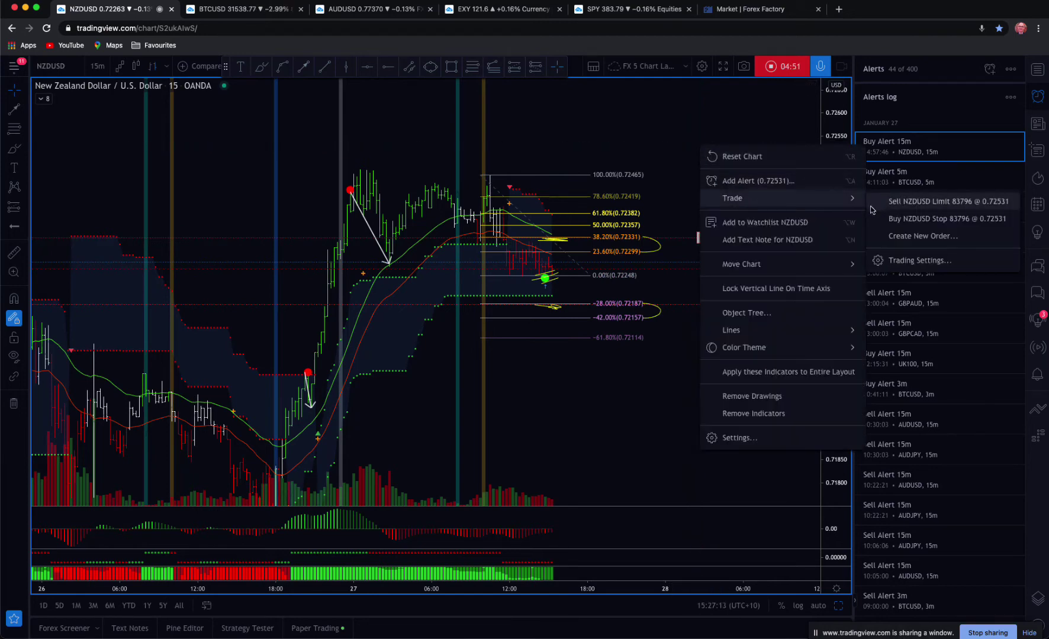
left_click(923, 237)
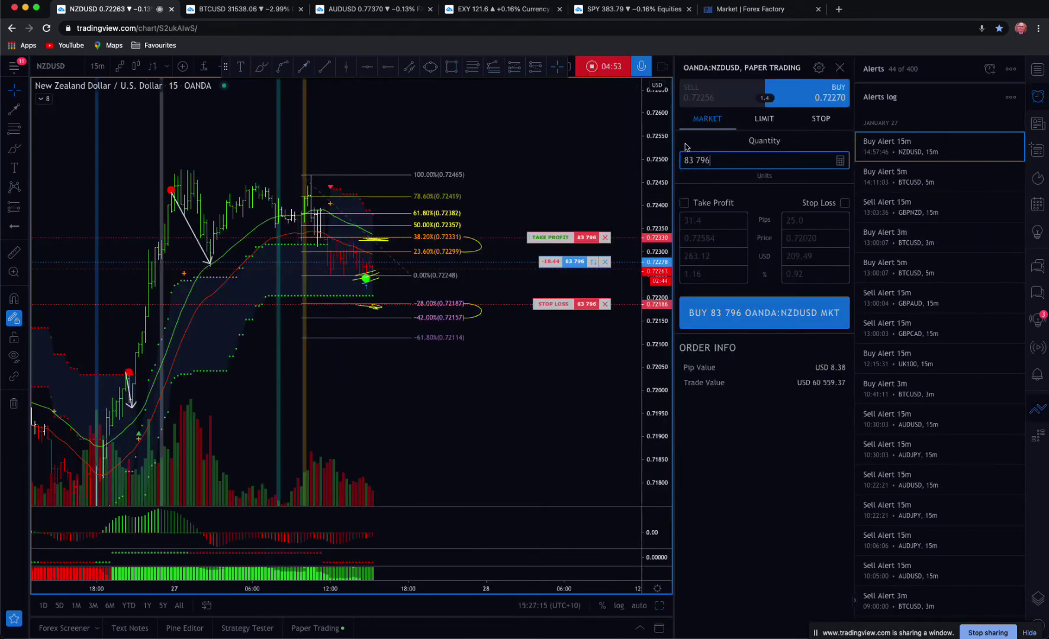
left_click(702, 204)
left_click(845, 203)
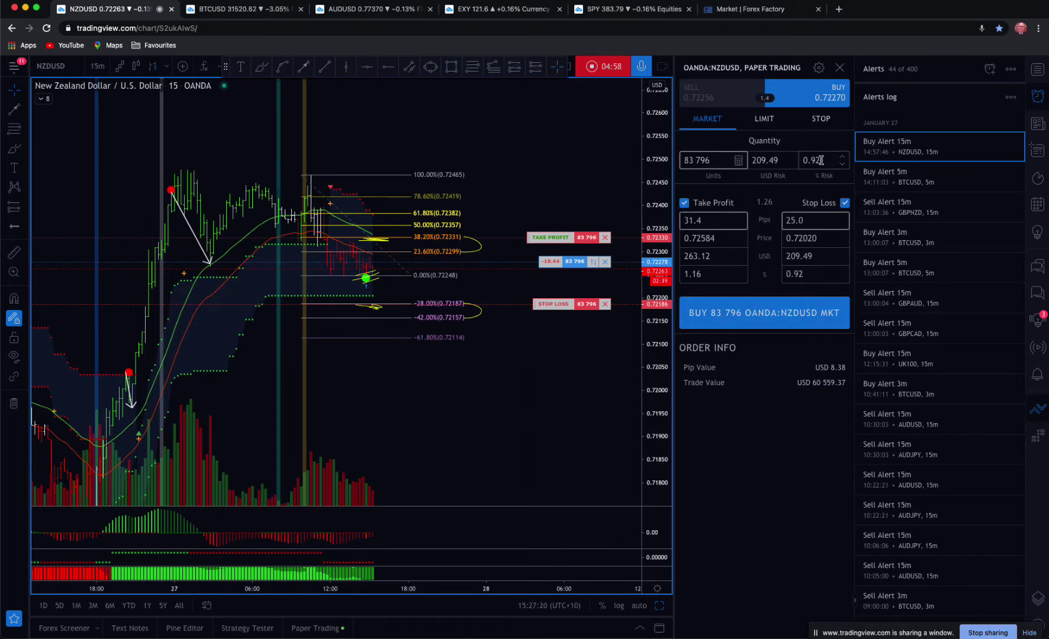
key("BackSpace")
key("BackSpace")
key("BackSpace")
key("BackSpace")
type("0.5")
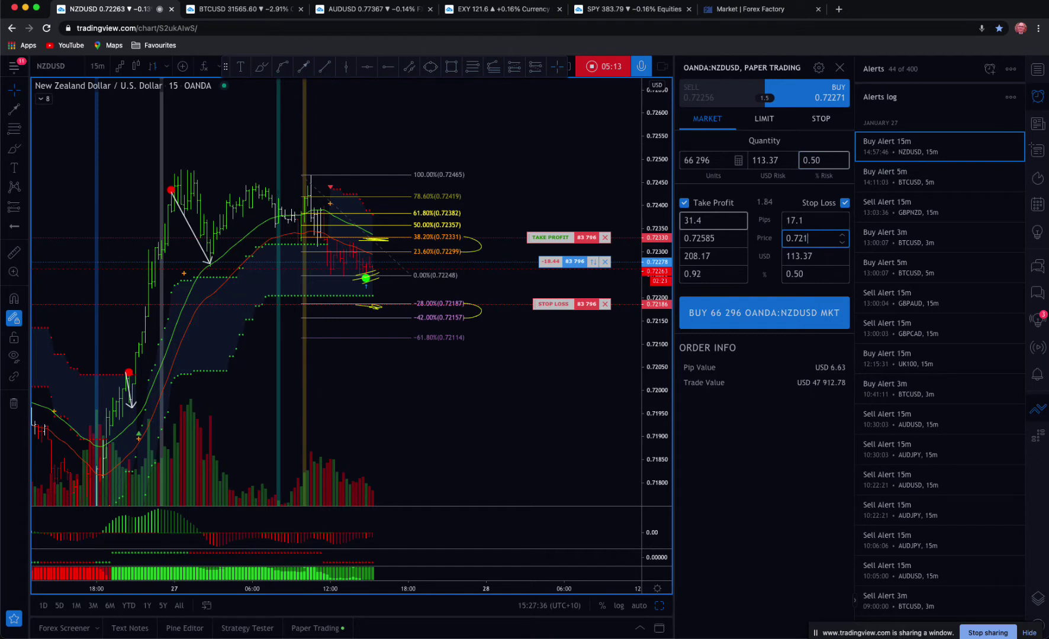
type("86")
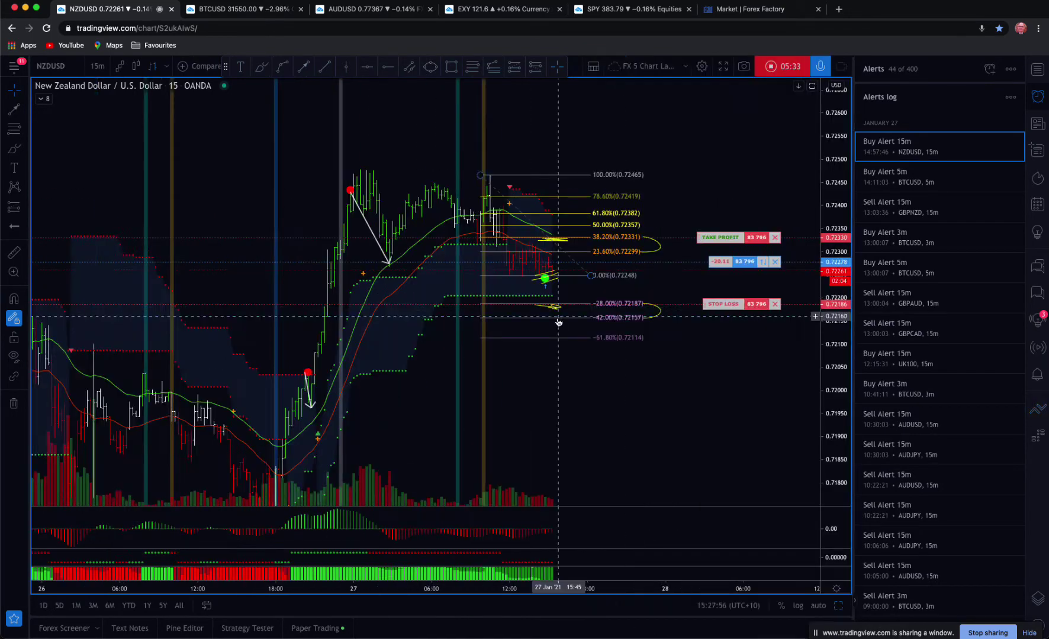
- Brush horizontal marks at the upper red signal dot near 0.7243 and below the rising candles near 0.7222
left_click_drag(612, 389, 625, 367)
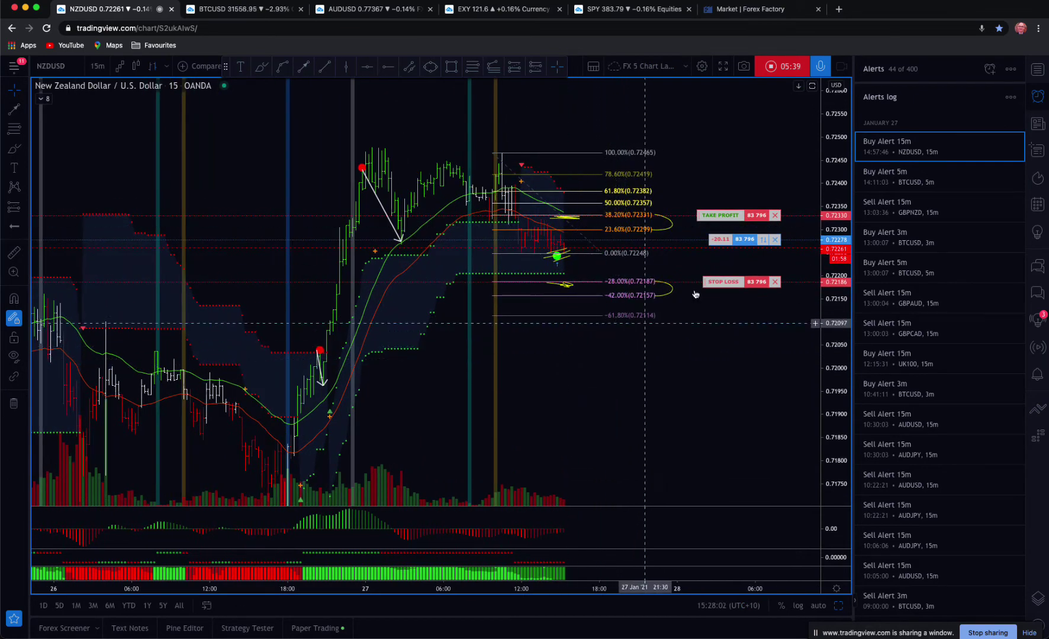
mouse_move(906, 148)
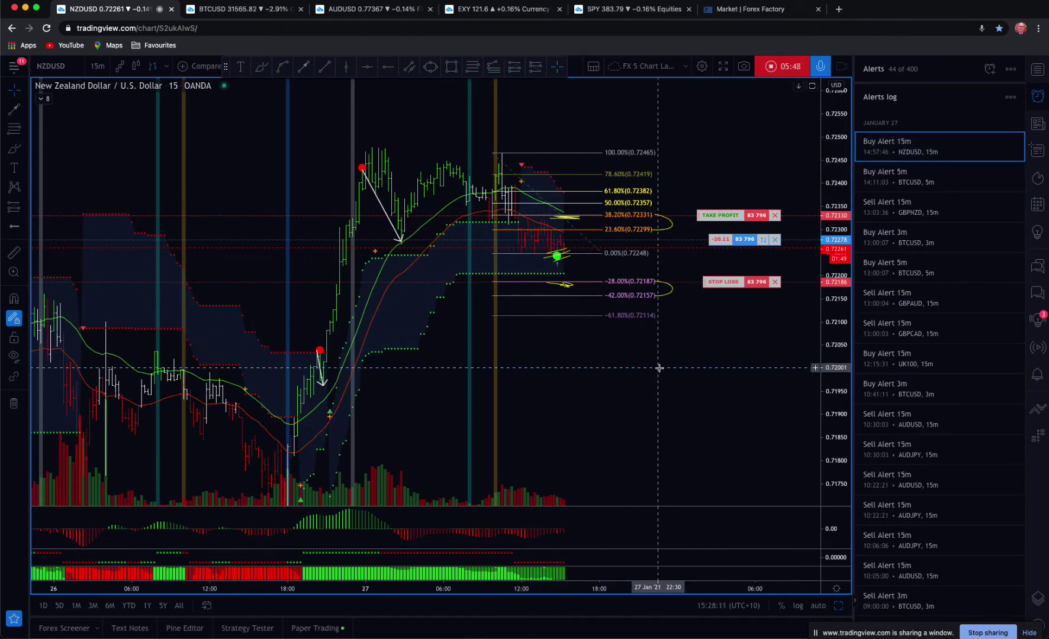
left_click_drag(619, 362, 656, 351)
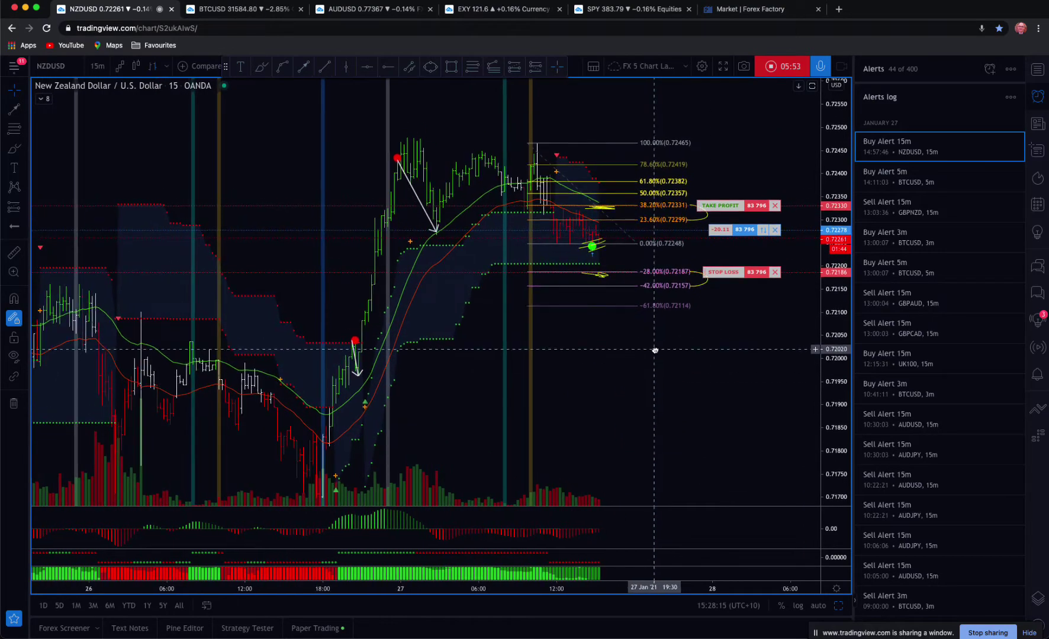
left_click_drag(458, 392, 572, 355)
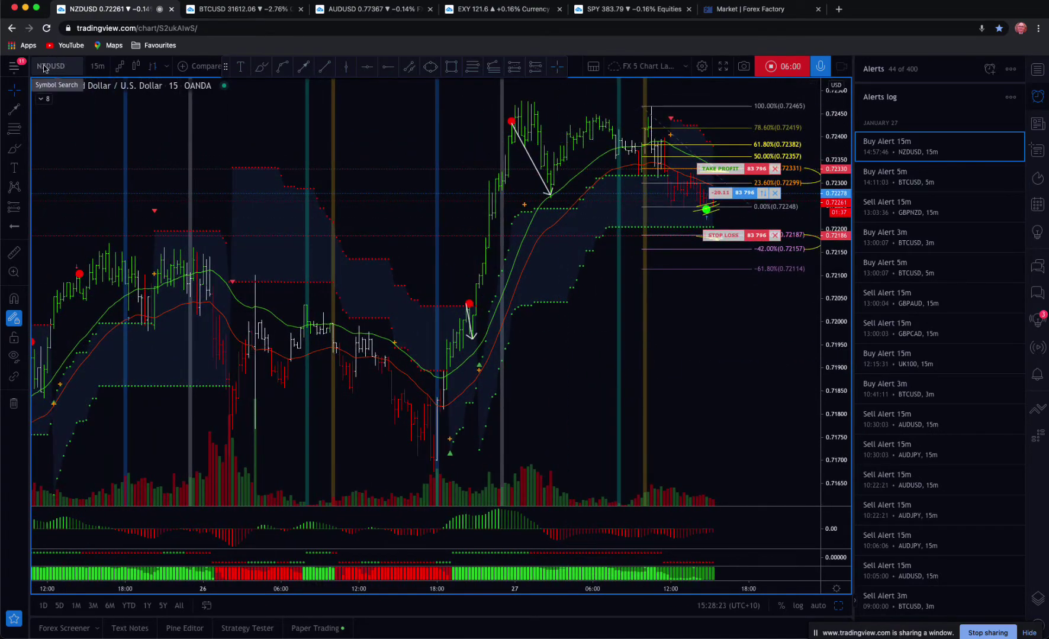
scroll(649, 356, "up", 3)
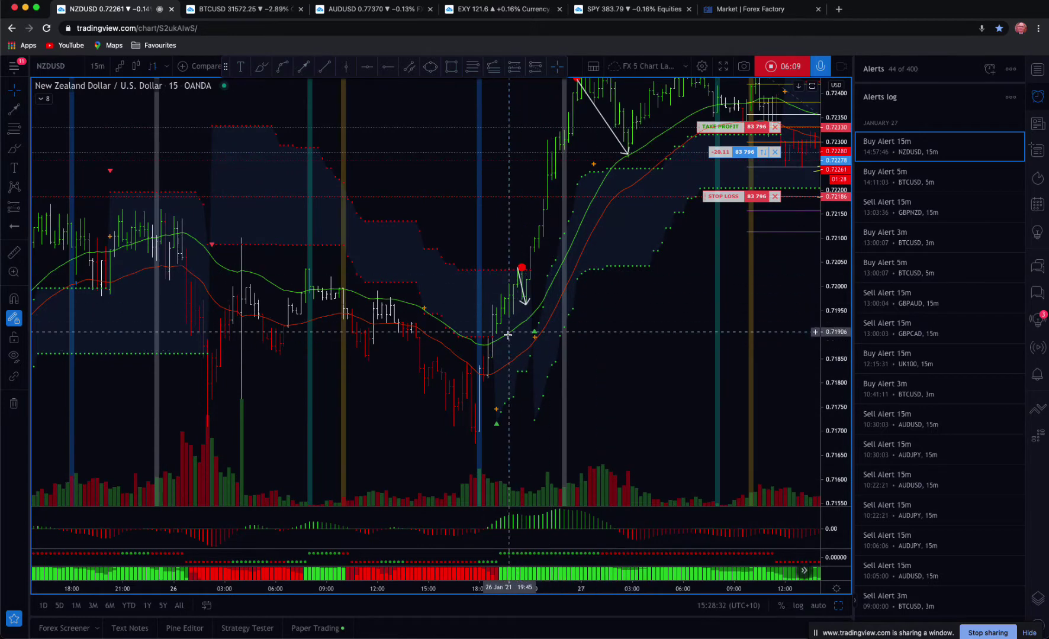
left_click_drag(637, 339, 624, 424)
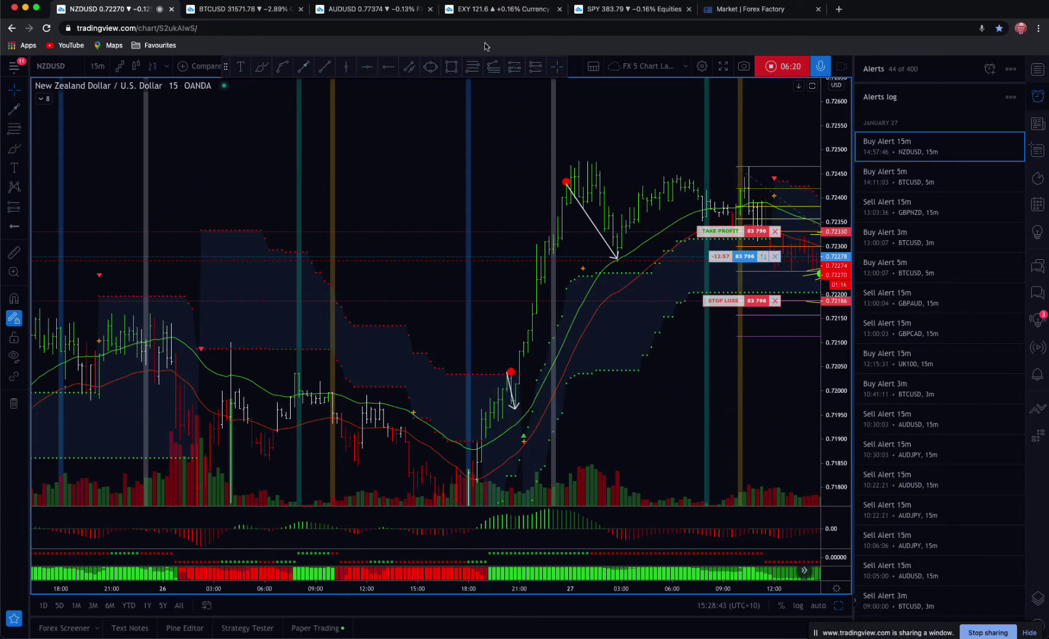
left_click(261, 70)
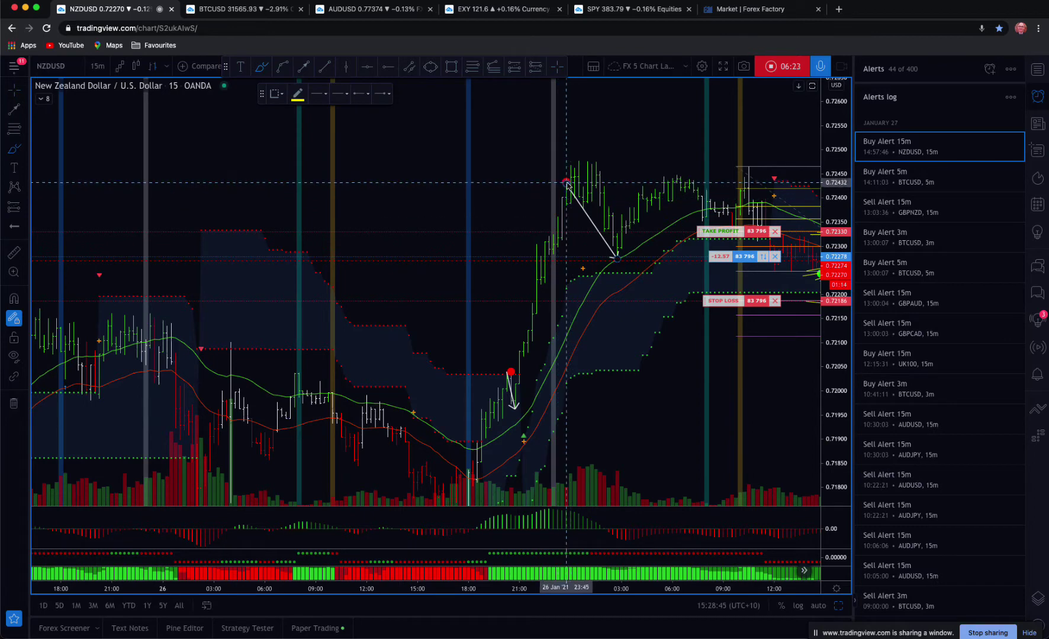
left_click_drag(520, 284, 548, 286)
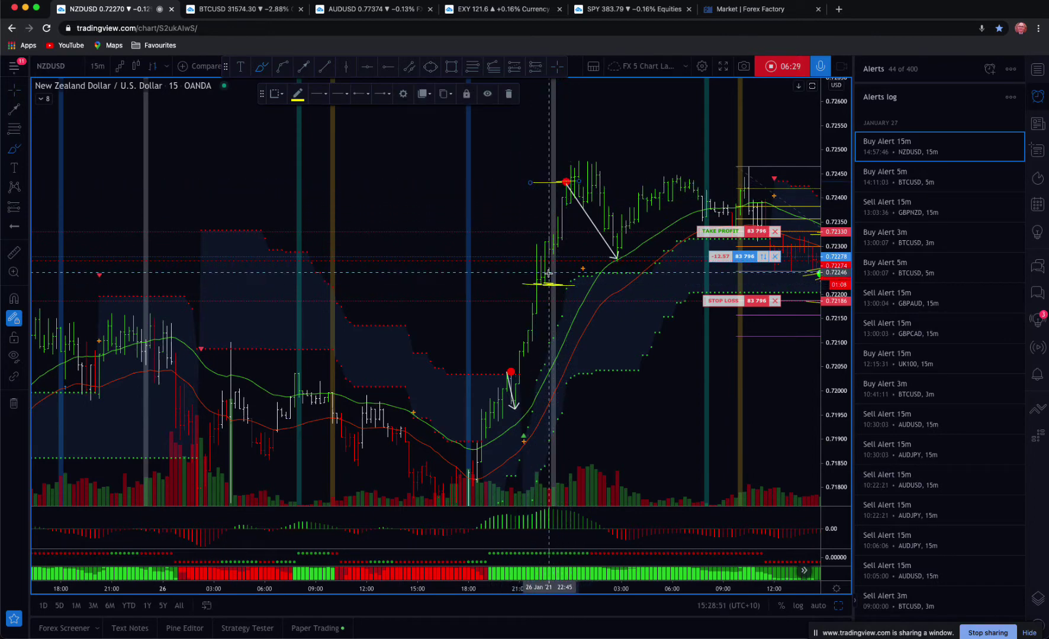
- Brush the rise and pullback around the upper red dot, and mark the lower swing's base near 0.7180 and red dot near 0.7204
mouse_move(536, 283)
left_mouse_down()
mouse_move(554, 222)
mouse_move(585, 217)
left_mouse_up()
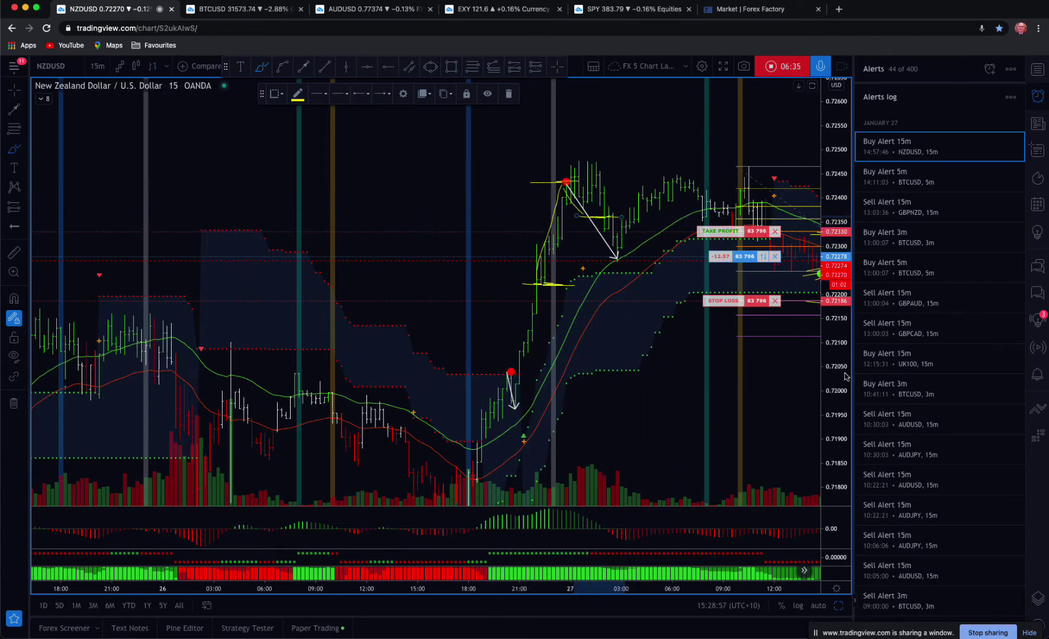
left_click_drag(413, 351, 433, 351)
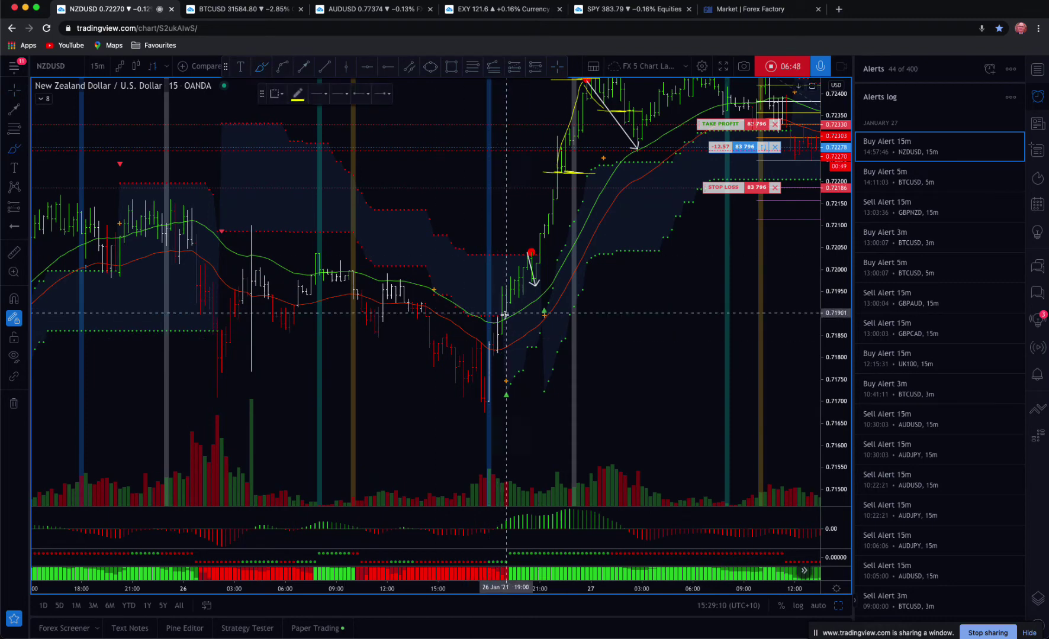
left_click_drag(483, 358, 504, 357)
left_click_drag(496, 254, 570, 253)
- Draw a Fibonacci retracement from 0.71800 to 0.72040 and brush-highlight its 23.6–38.2% zone and the white arrow's tip
left_click(477, 68)
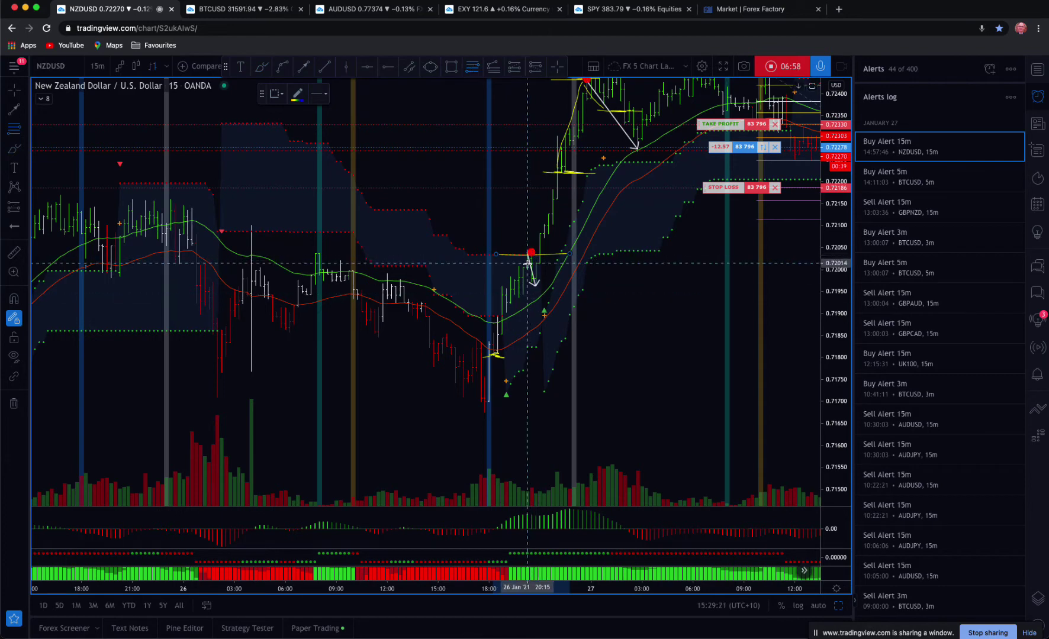
mouse_move(493, 357)
left_mouse_down()
mouse_move(536, 275)
mouse_move(570, 252)
left_mouse_up()
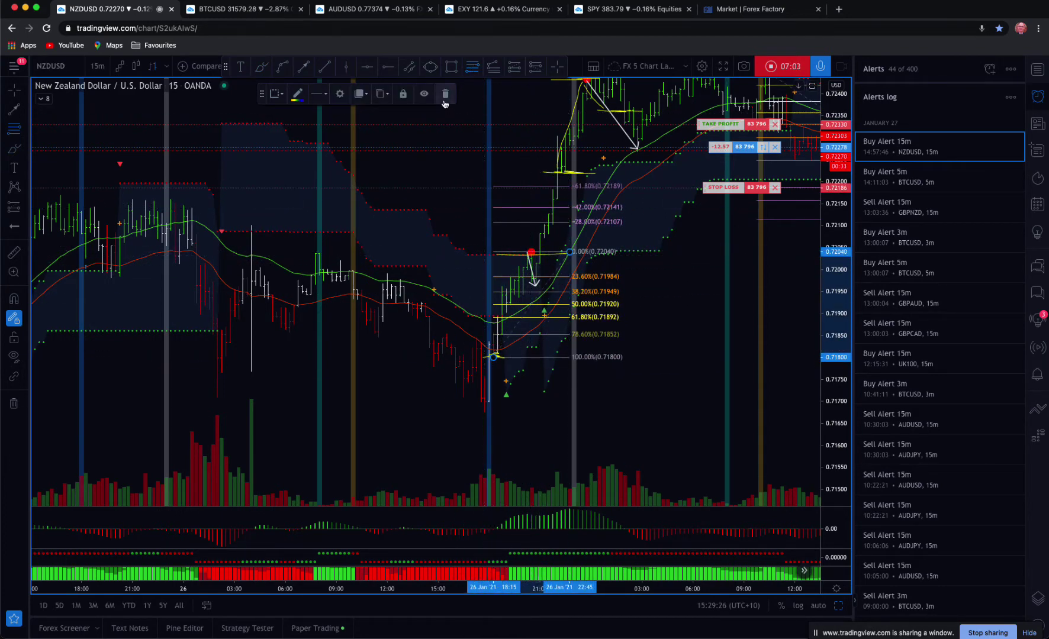
left_click(261, 67)
mouse_move(621, 276)
left_mouse_down()
mouse_move(637, 283)
mouse_move(621, 292)
left_mouse_up()
left_click_drag(515, 285, 537, 285)
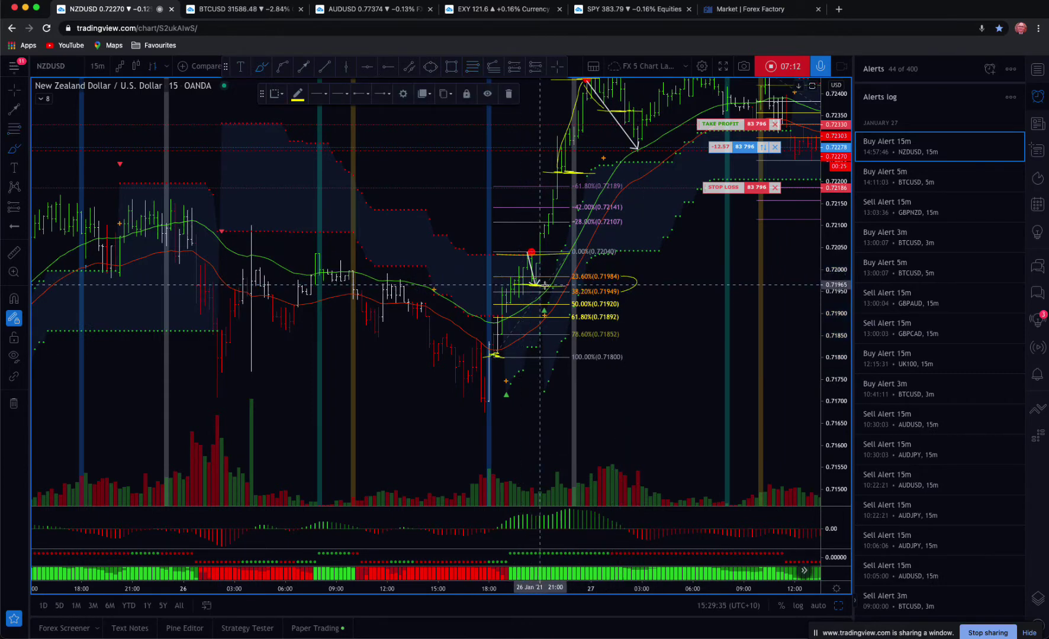
left_click(23, 90)
left_click(74, 97)
left_click(672, 275)
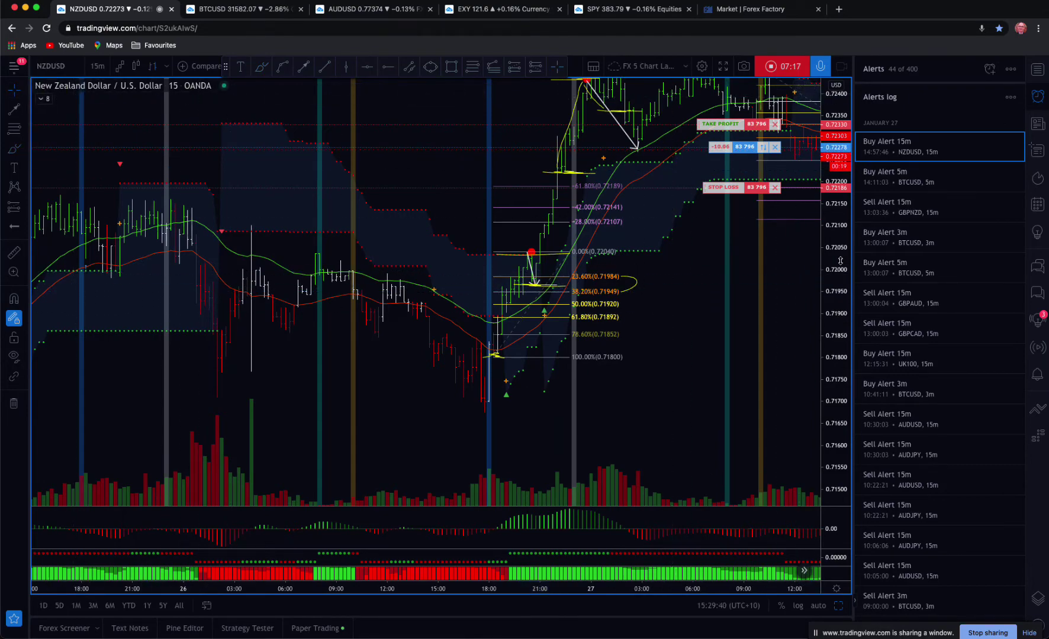
- Draw an arrow from the 25 Jan red dot at 0.72104 down to the 26 Jan low at 0.71703
left_click_drag(840, 260, 840, 353)
left_click_drag(655, 381, 798, 333)
scroll(311, 326, "left", 5)
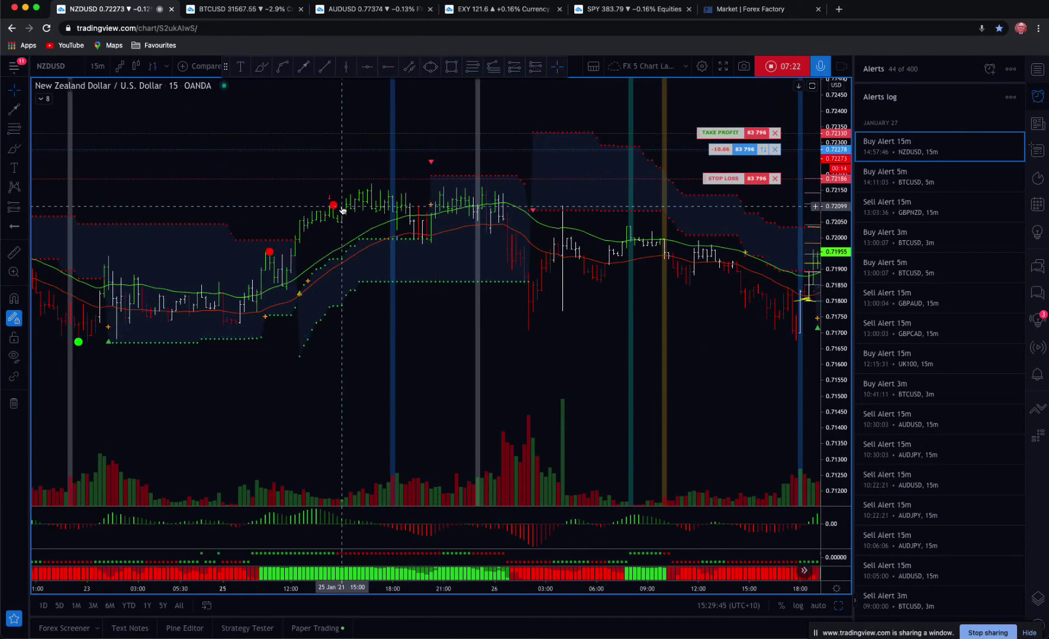
left_click(305, 67)
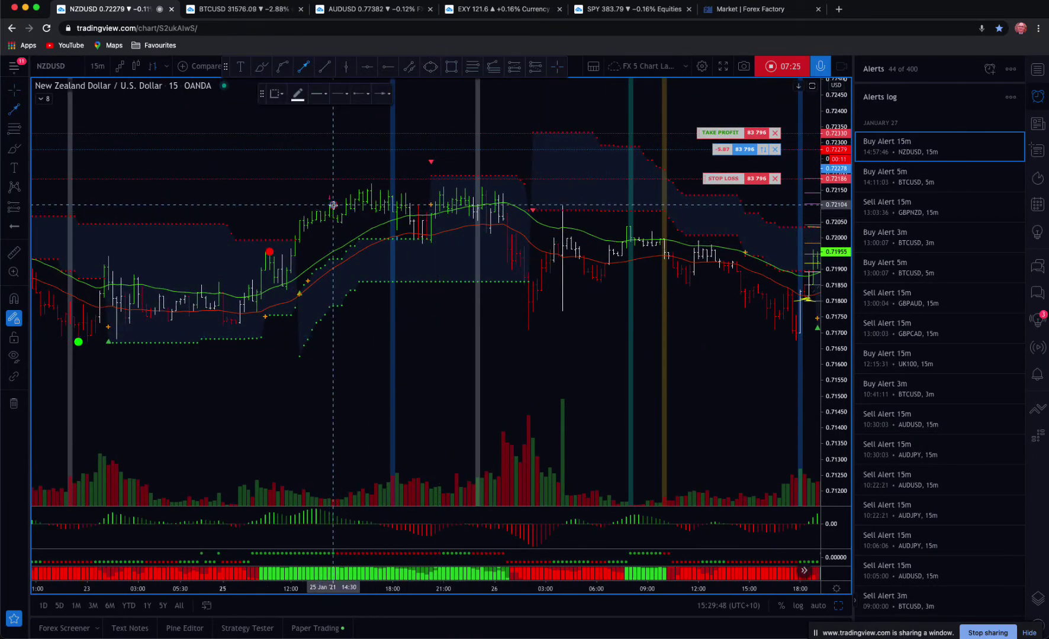
left_click_drag(333, 207, 777, 331)
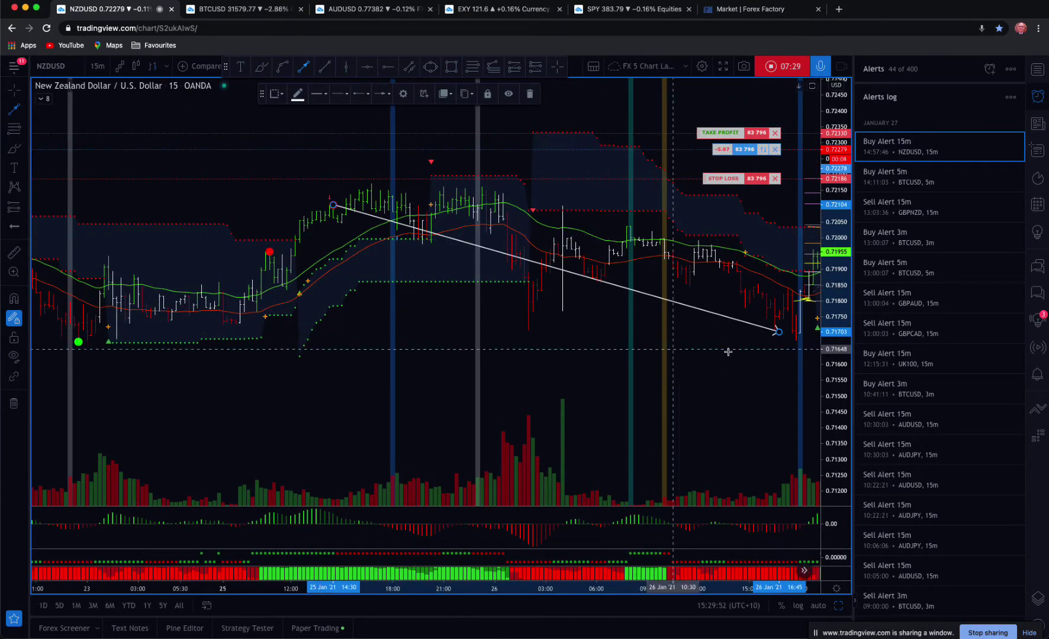
left_click(12, 93)
- Draw a Fibonacci retracement over the 25 Jan rise, from 0.71837 up to the red dot at 0.72104
left_click_drag(453, 327, 434, 364)
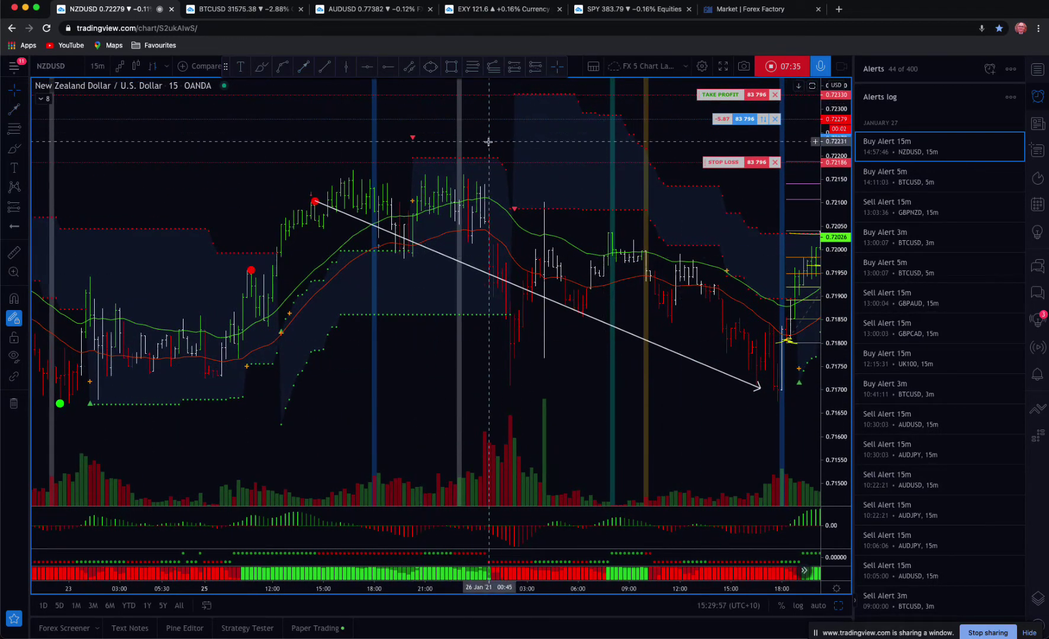
scroll(190, 182, "down", 3)
left_click(473, 70)
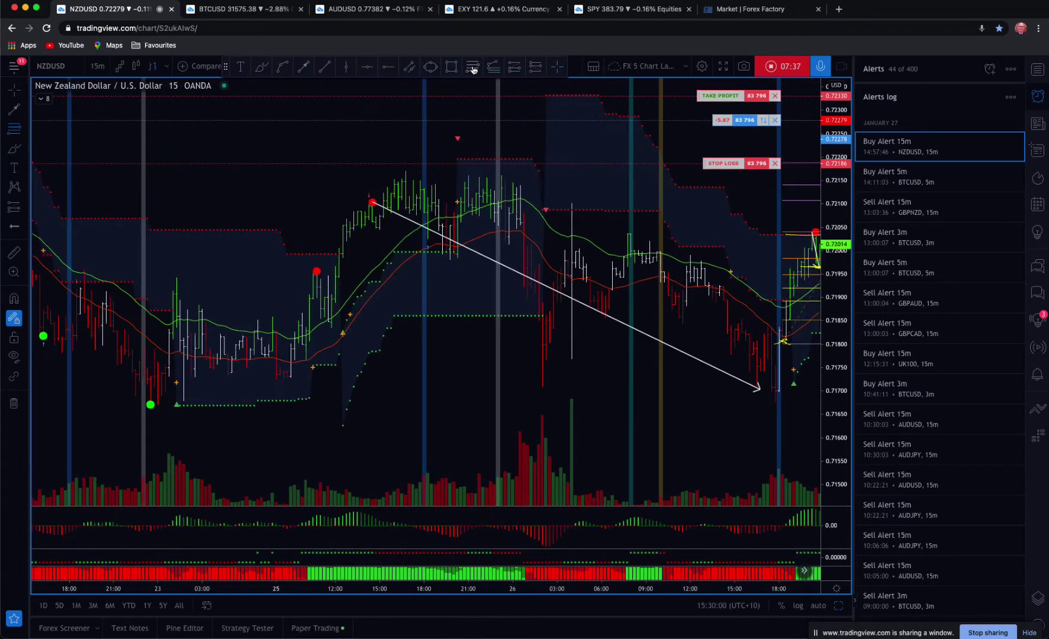
left_click(472, 68)
left_click(324, 327)
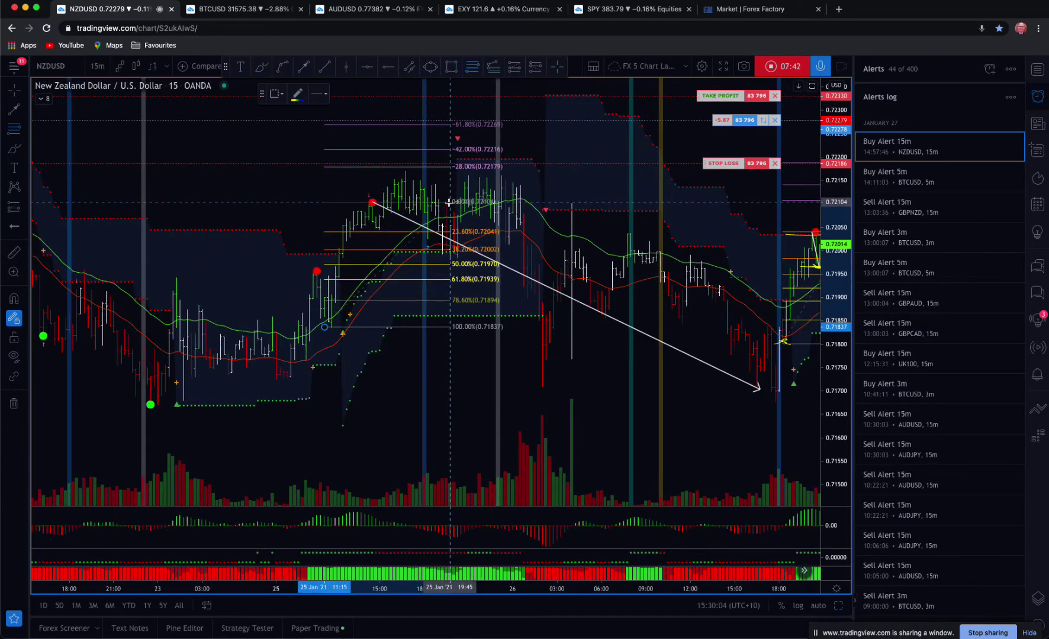
left_click(449, 202)
- Brush-highlight the 23.6–38.2% pullback and the -28% to -42% stop area, and circle the long down arrow's end
left_click(263, 69)
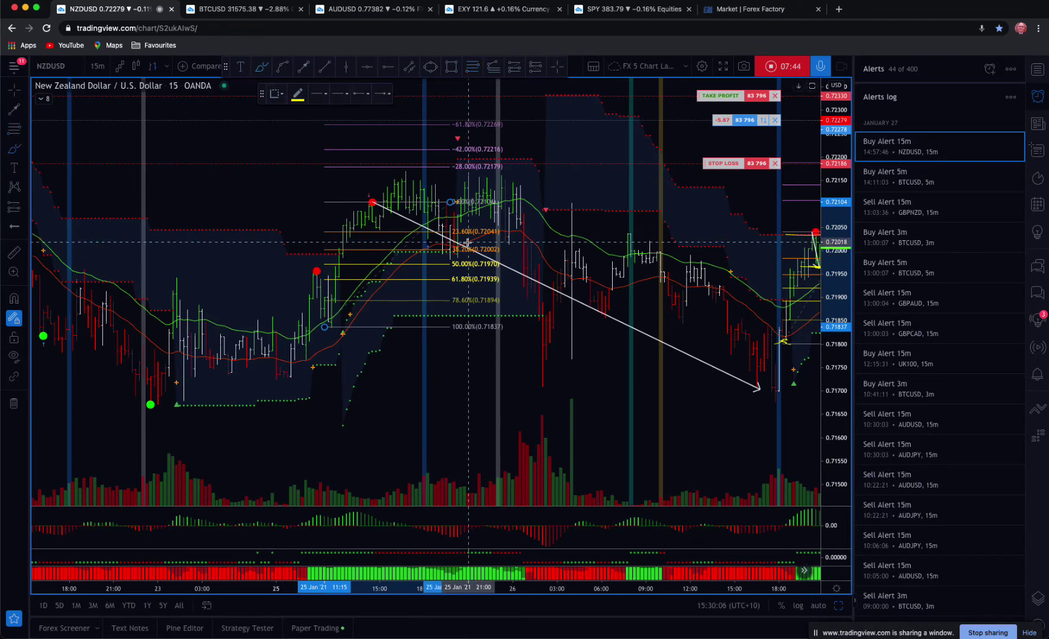
mouse_move(498, 245)
left_mouse_down()
mouse_move(497, 231)
mouse_move(440, 239)
left_mouse_up()
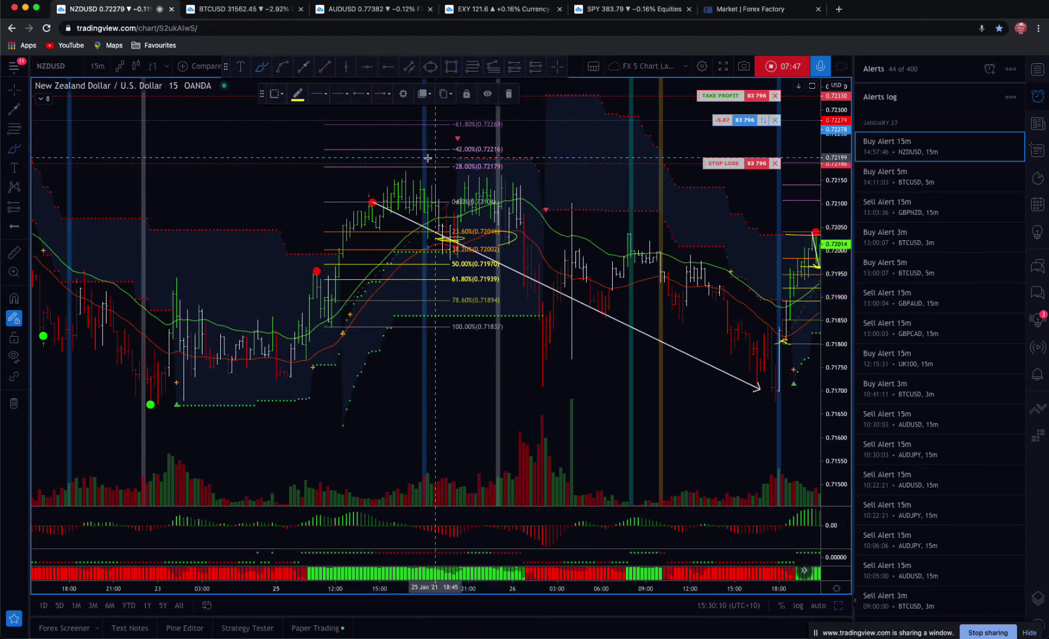
left_click_drag(367, 161, 556, 151)
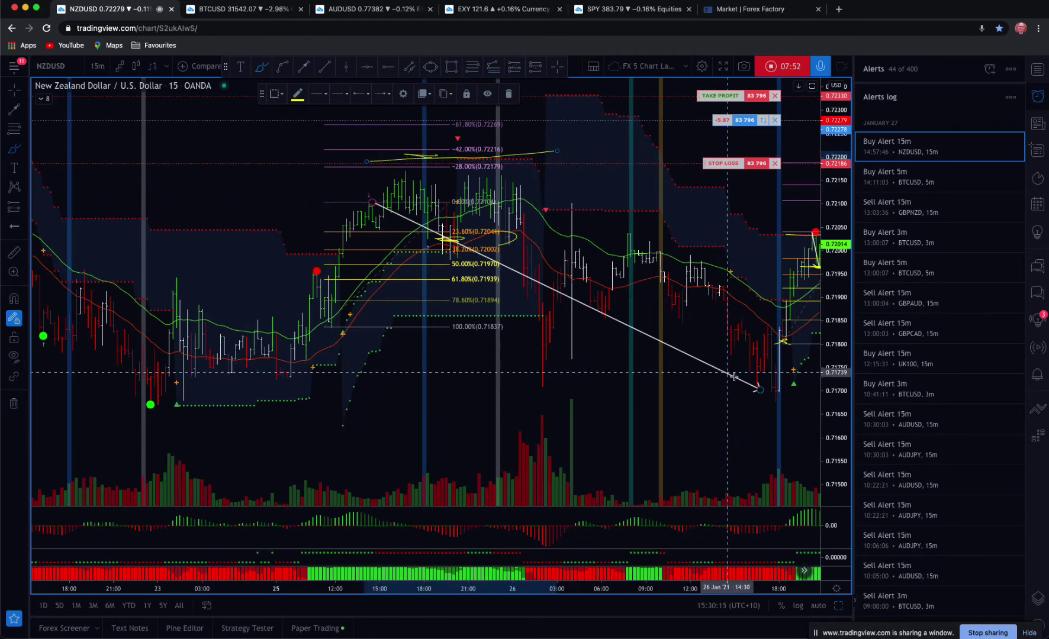
left_click_drag(462, 230, 424, 259)
left_click_drag(759, 371, 791, 379)
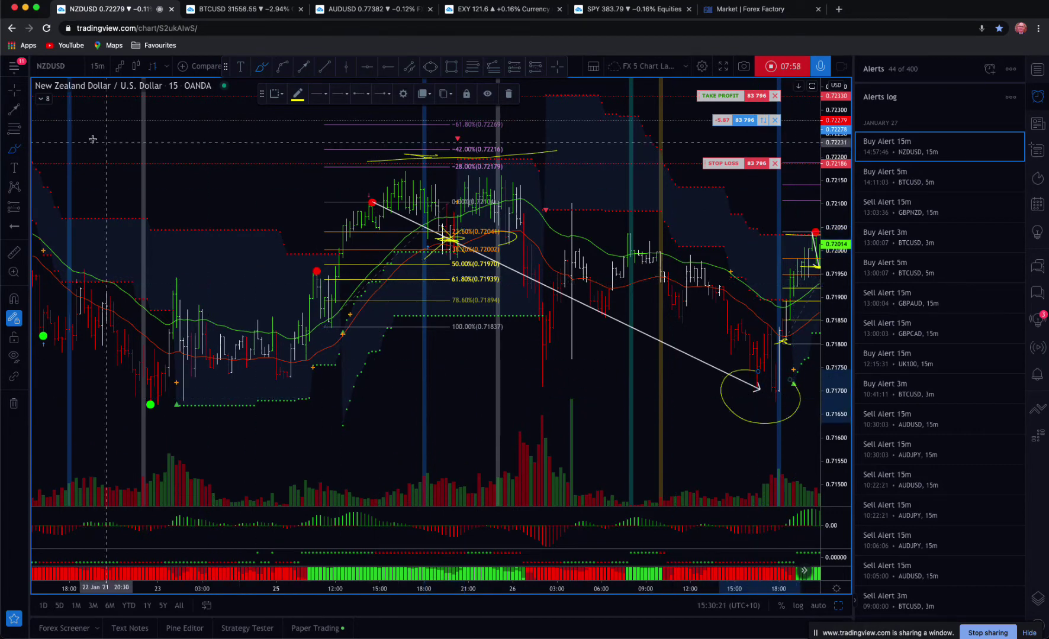
- Draw arrows from the earlier 25 Jan red dot down to the pullback low and from both green dots up to the following highs
left_click(15, 109)
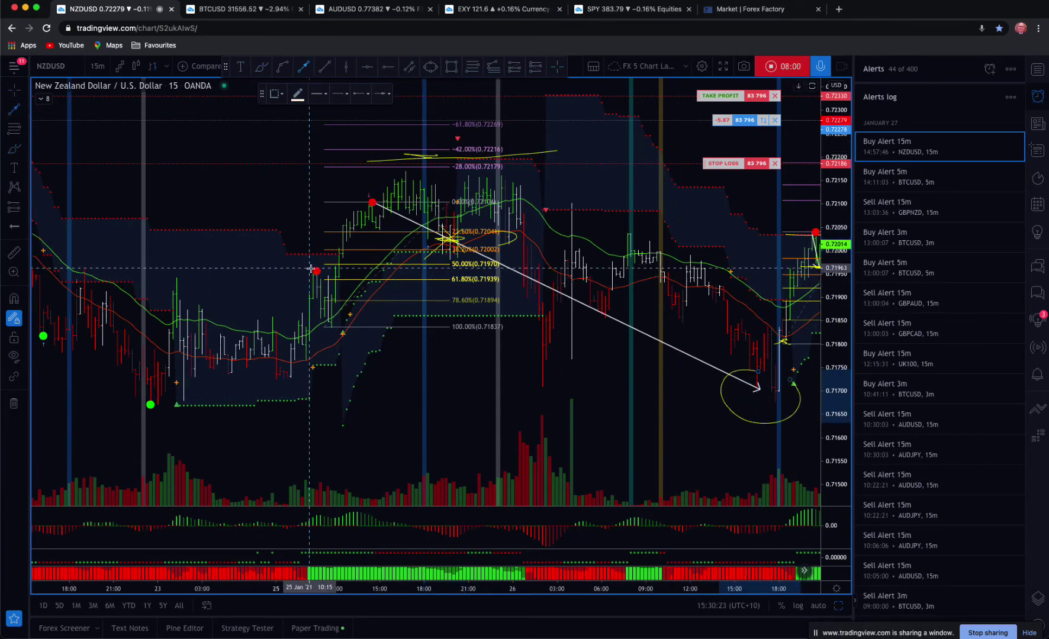
left_click(309, 268)
left_click(331, 326)
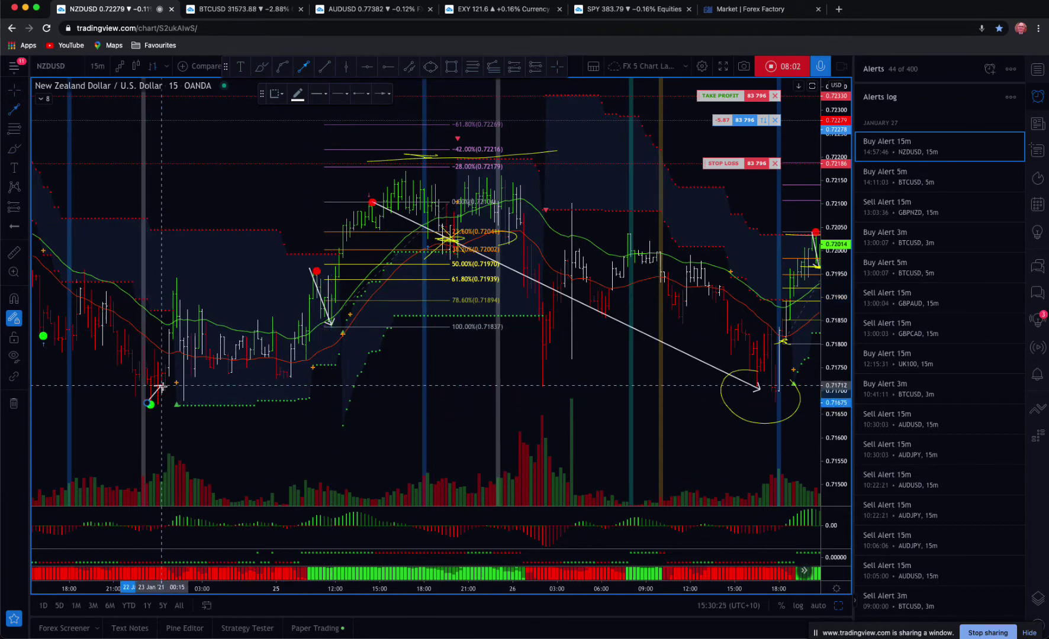
left_click(148, 404)
left_click(371, 176)
left_click(45, 336)
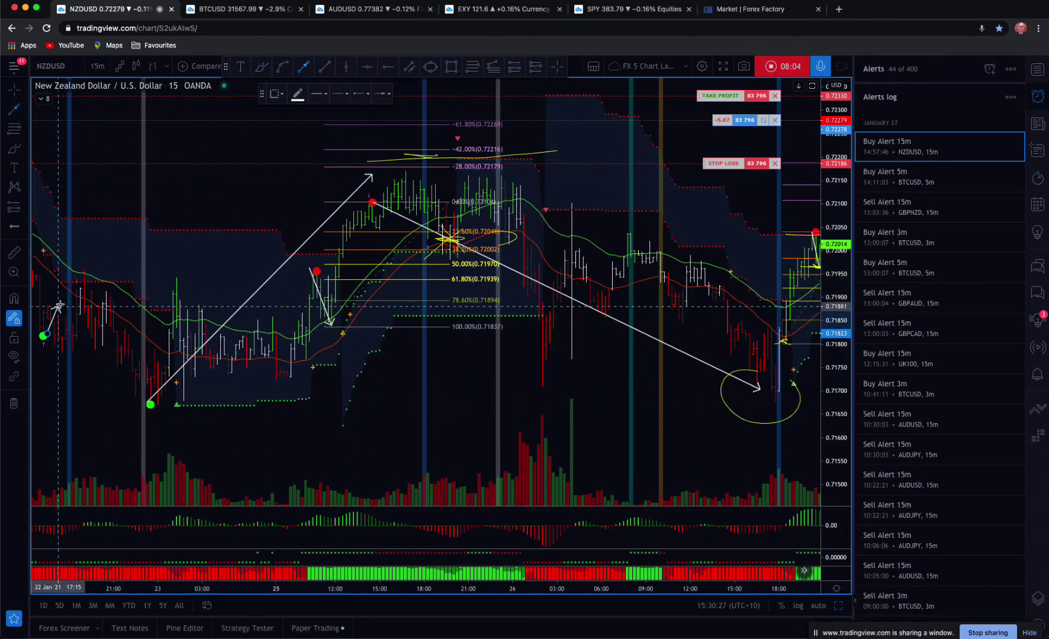
left_click(76, 274)
- Draw down arrows from the 22 Jan red dot near 0.7226 to about 0.7168 and from the 0.72127 red dot to 0.71781
scroll(113, 186, "left", 10)
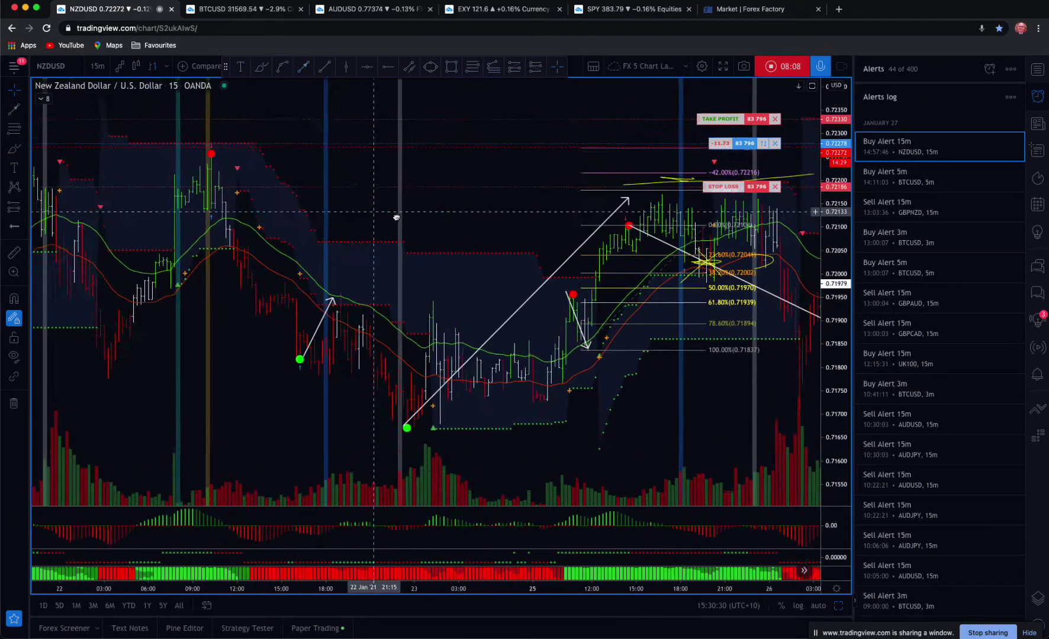
left_click(303, 66)
left_click(278, 155)
left_click(452, 423)
left_click(55, 217)
left_click(183, 386)
left_click(175, 378)
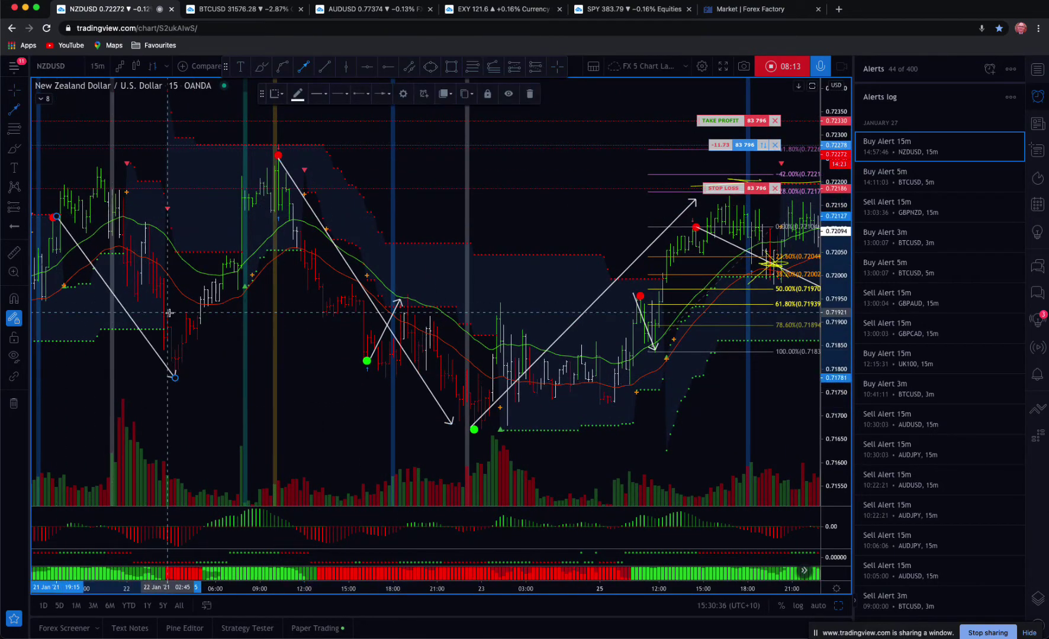
- Draw short down arrows from the 21 Jan red dot near 0.7174 to about 0.7155 and from 0.71358 to 0.71296 on 20 Jan
left_click_drag(82, 383, 503, 206)
left_click(303, 66)
left_click(269, 230)
left_click(290, 322)
left_click(113, 412)
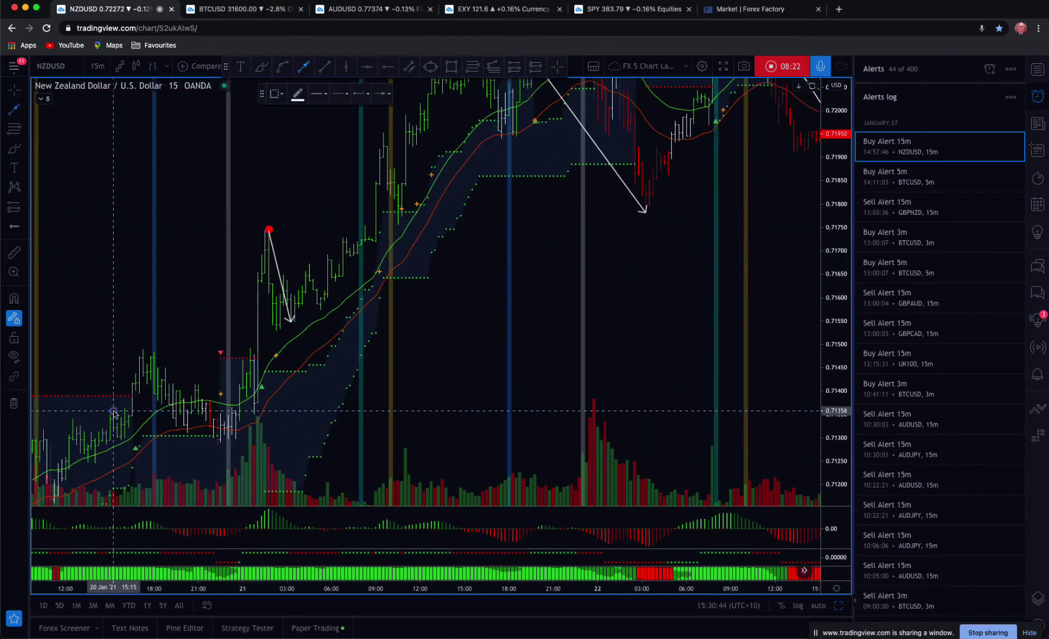
left_click(128, 439)
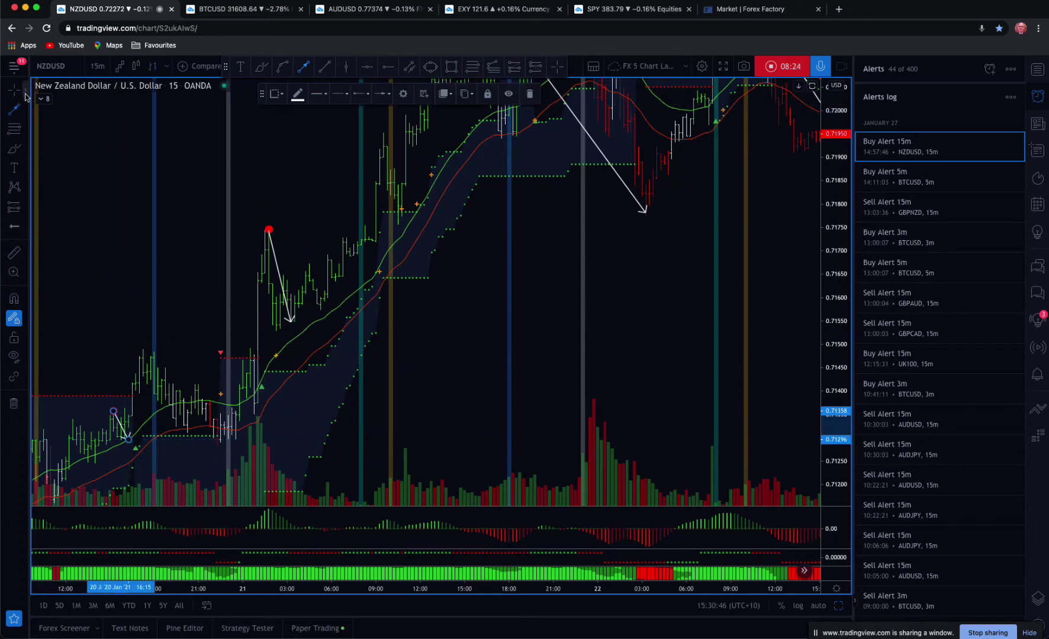
- Reset the chart view and examine the open NZDUSD position's levels beside the latest candles and Fibonacci retracement
right_click(576, 240)
left_click(592, 253)
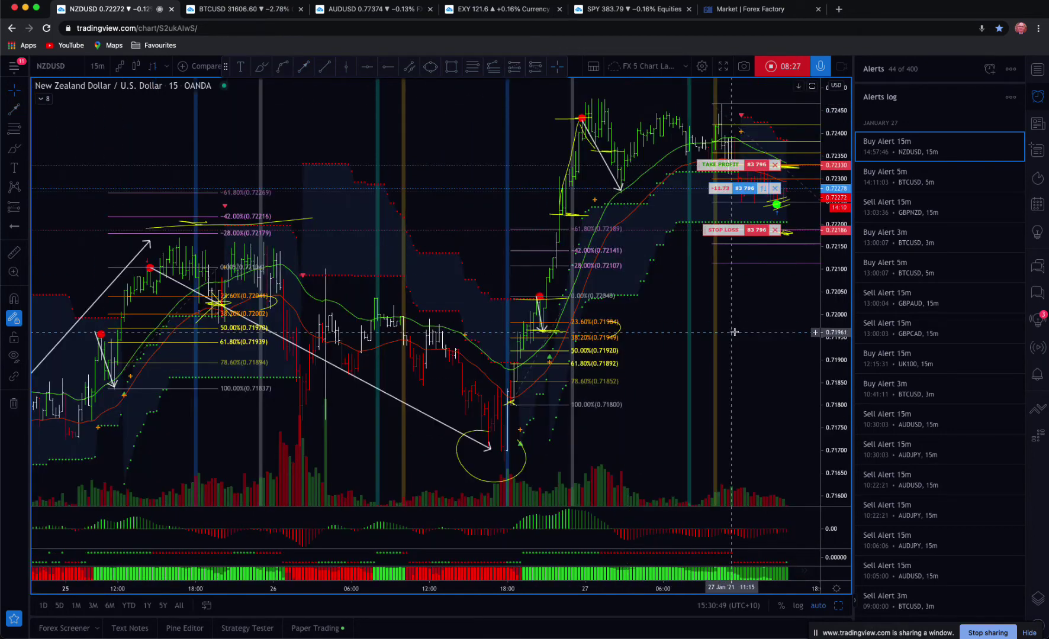
scroll(704, 278, "up", 2)
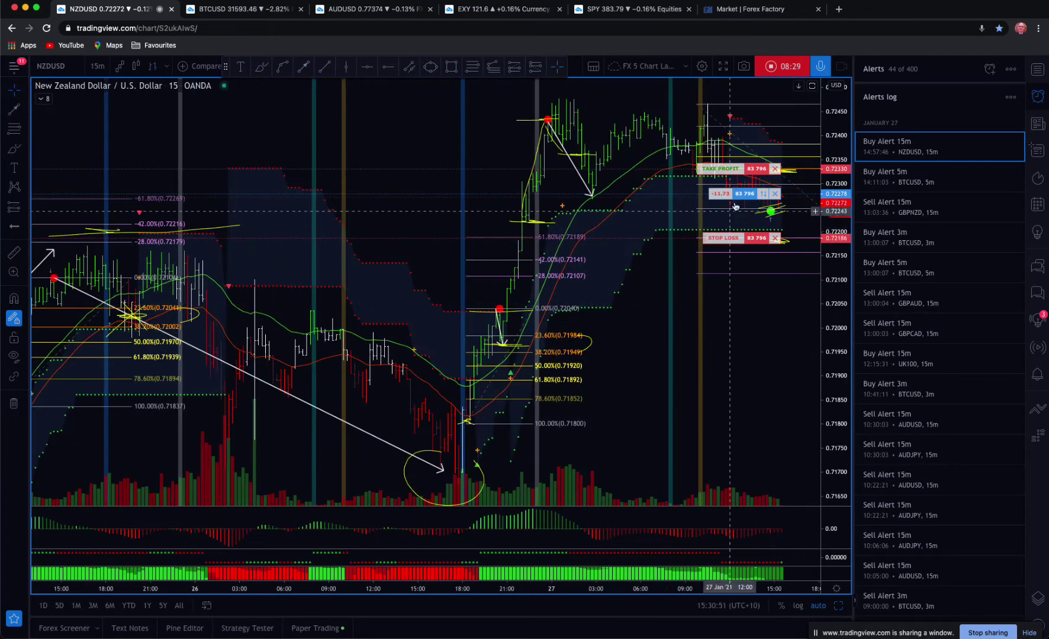
left_click_drag(774, 335, 691, 361)
scroll(693, 365, "right", 3)
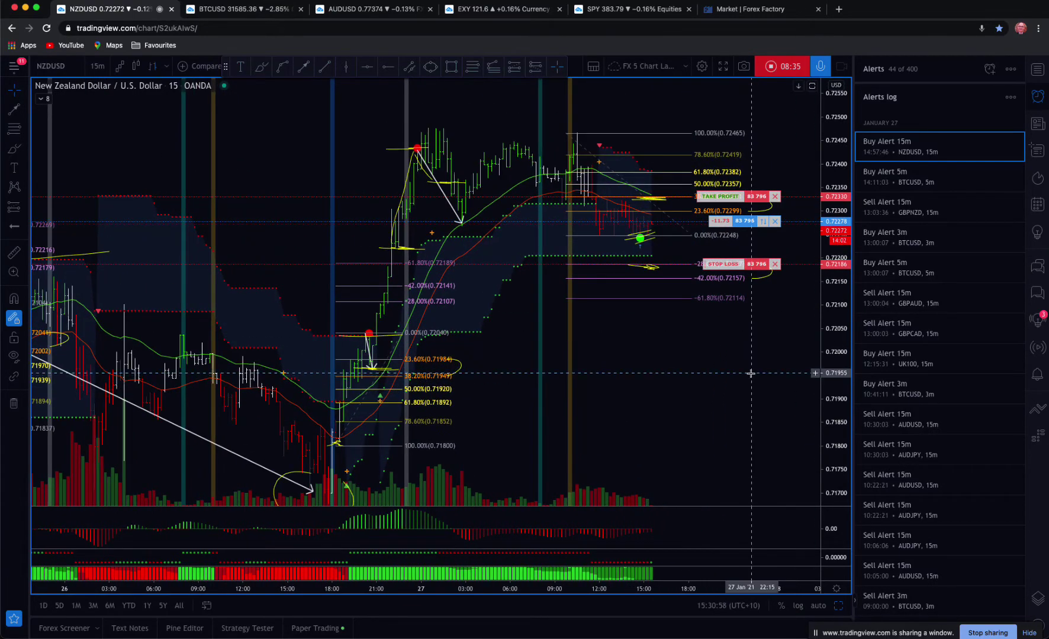
scroll(710, 367, "right", 3)
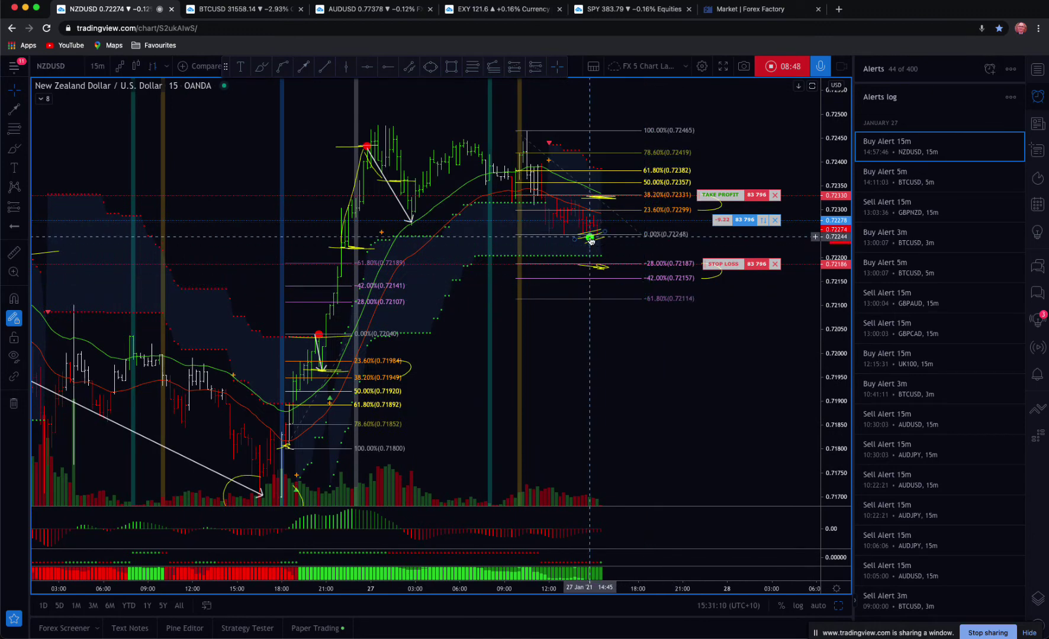
mouse_move(627, 344)
left_mouse_down()
mouse_move(645, 343)
mouse_move(632, 339)
left_mouse_up()
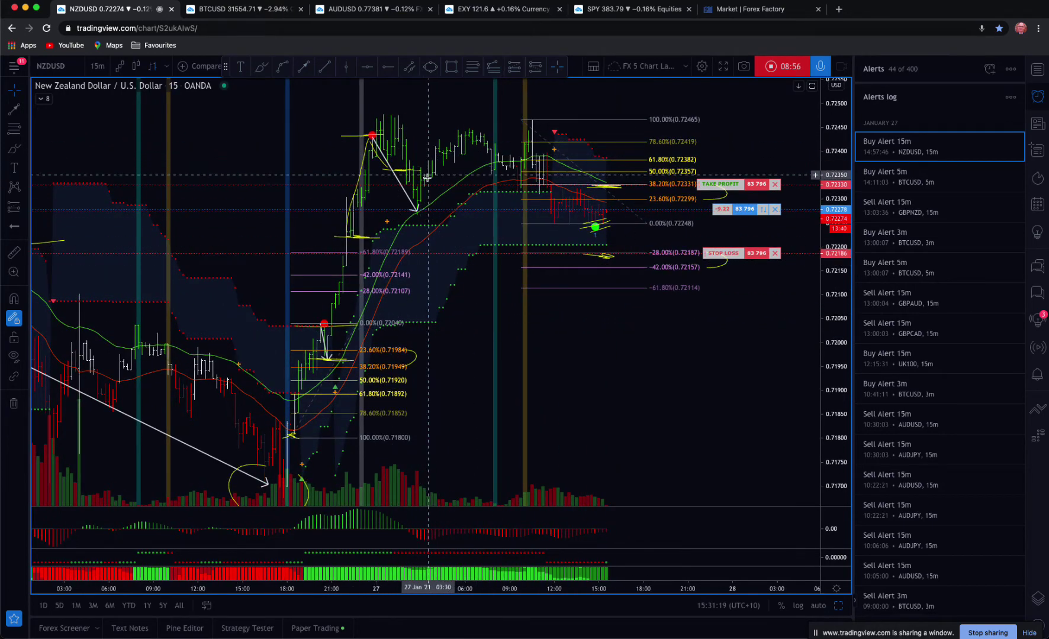
- Expand the indicator list, review the TTPro TrendChannel V14 input settings, and dismiss the WTICOUSD sell alert
left_click(42, 101)
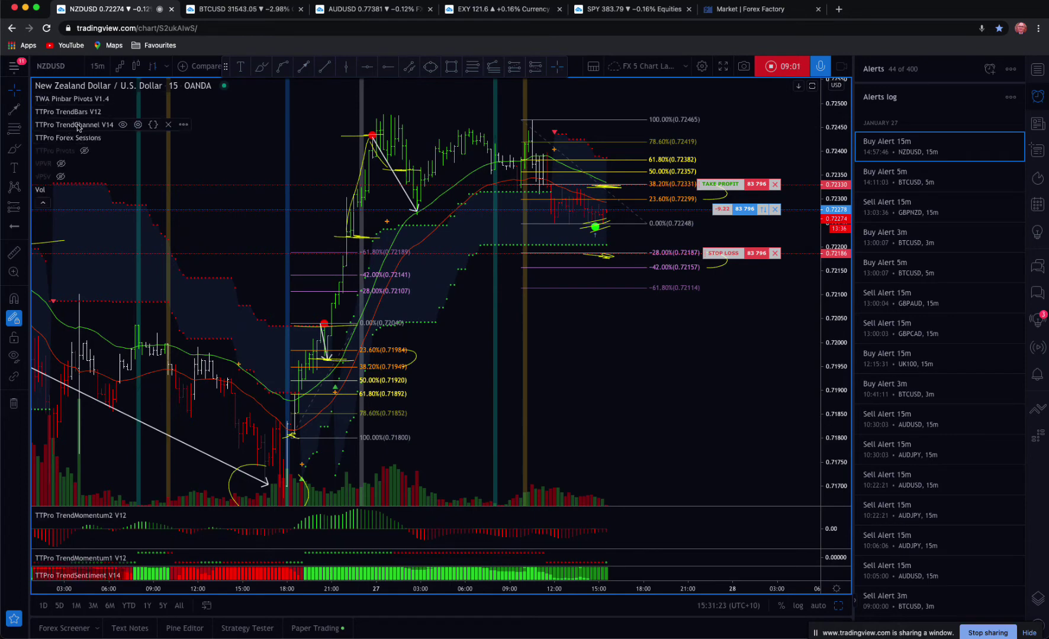
left_click(137, 124)
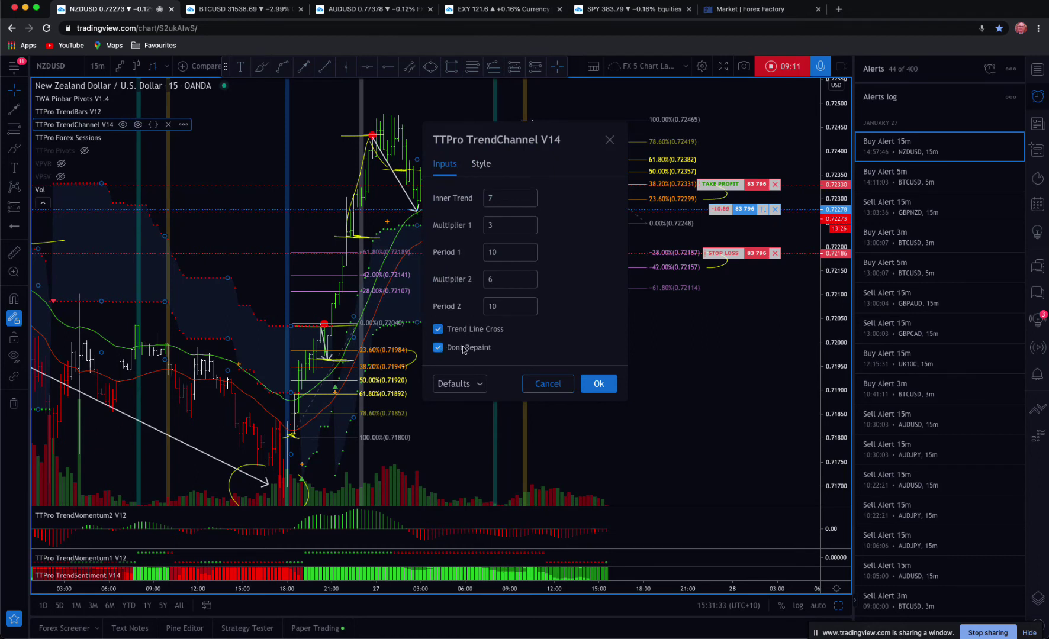
left_click(600, 384)
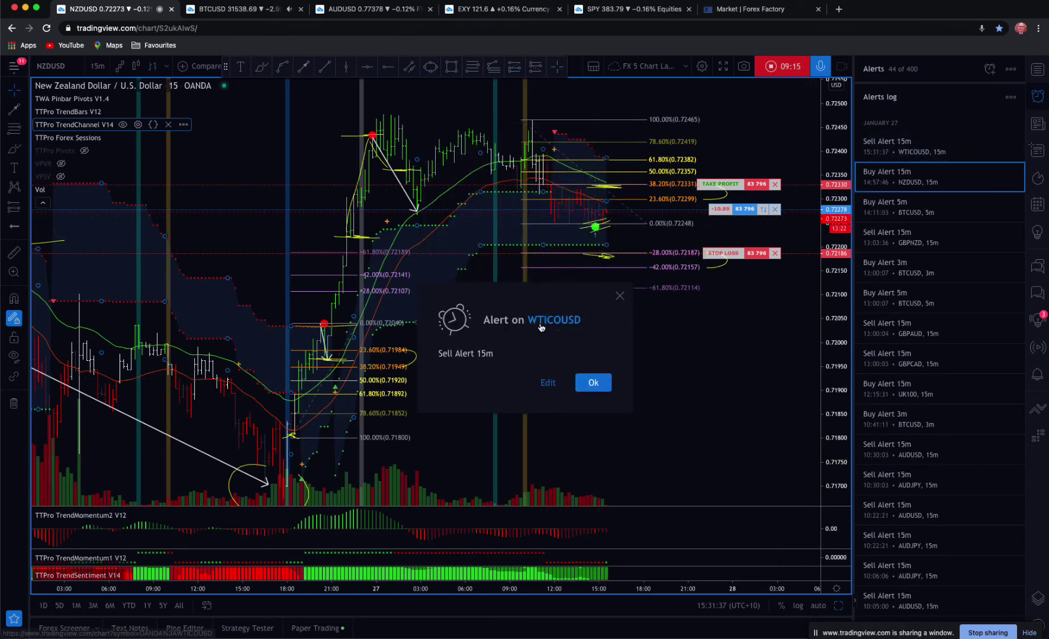
left_click(593, 383)
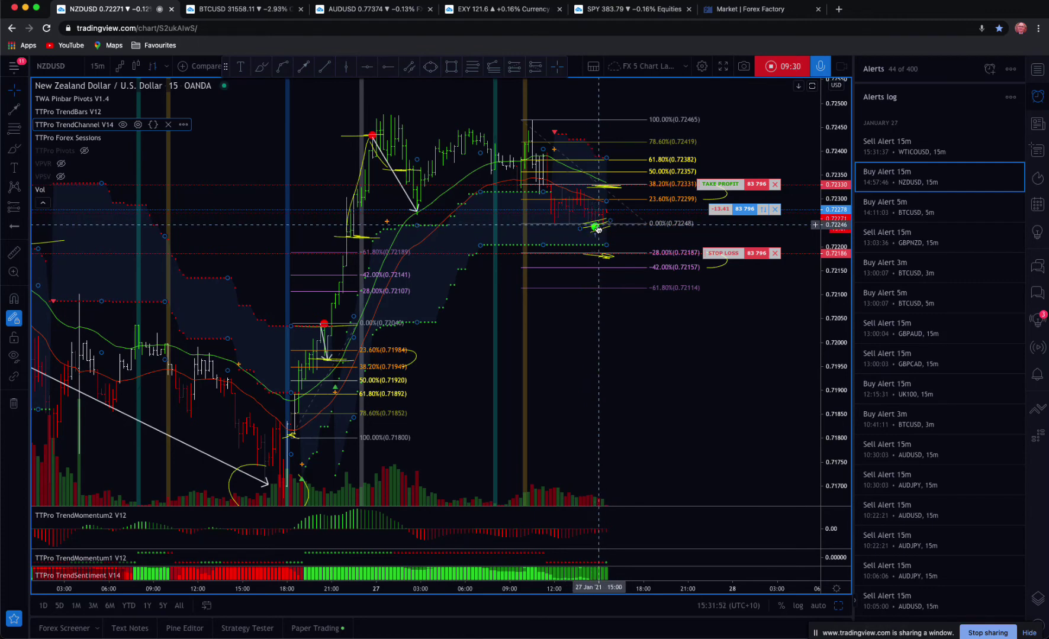
left_click_drag(829, 324, 828, 275)
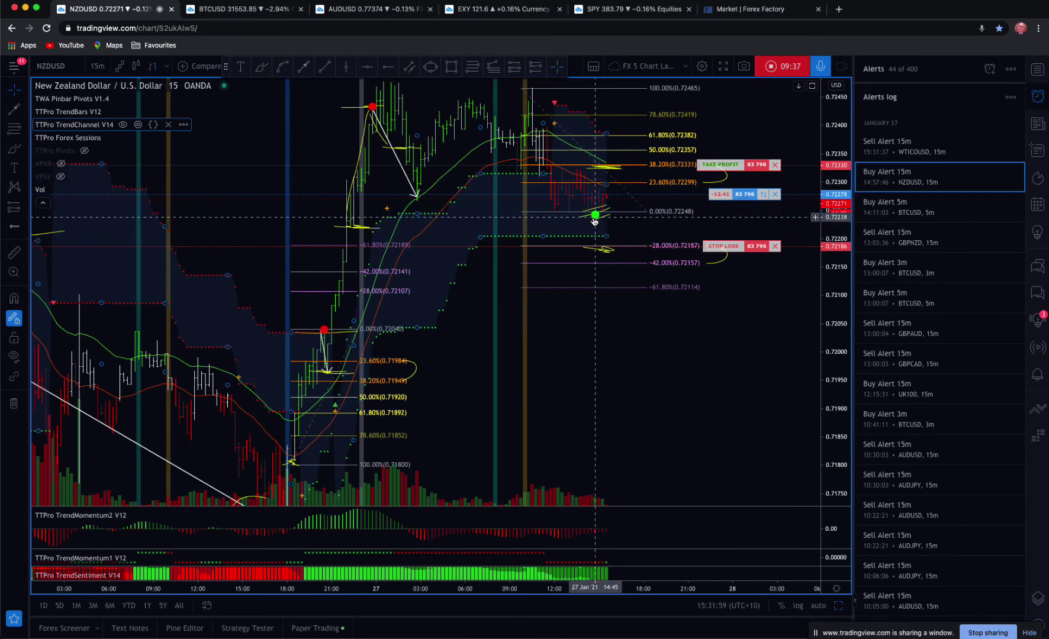
left_click(21, 90)
left_click(58, 91)
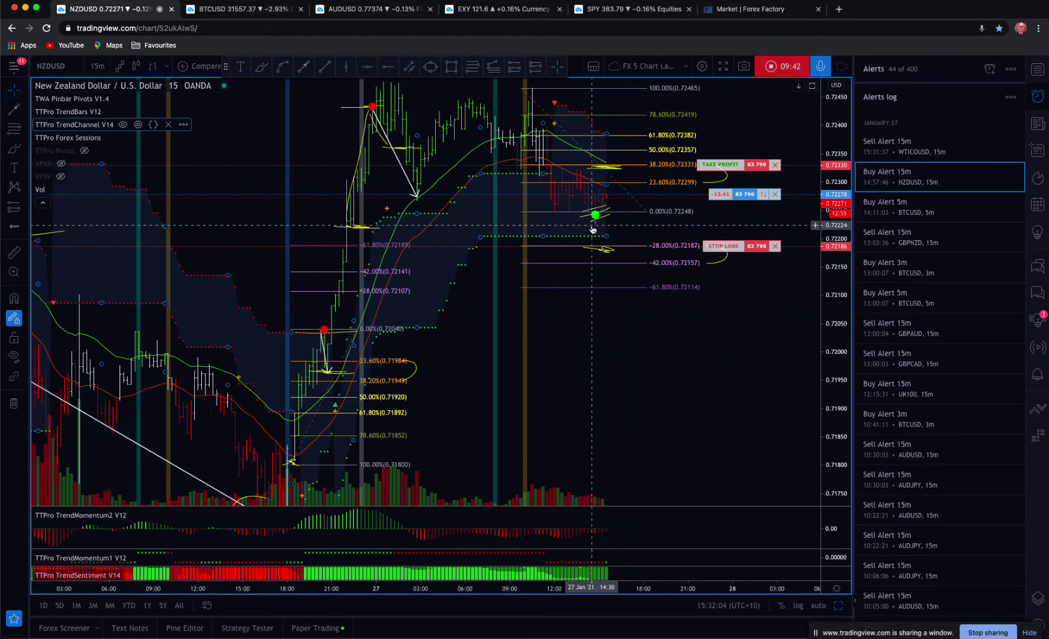
left_click_drag(593, 207, 595, 244)
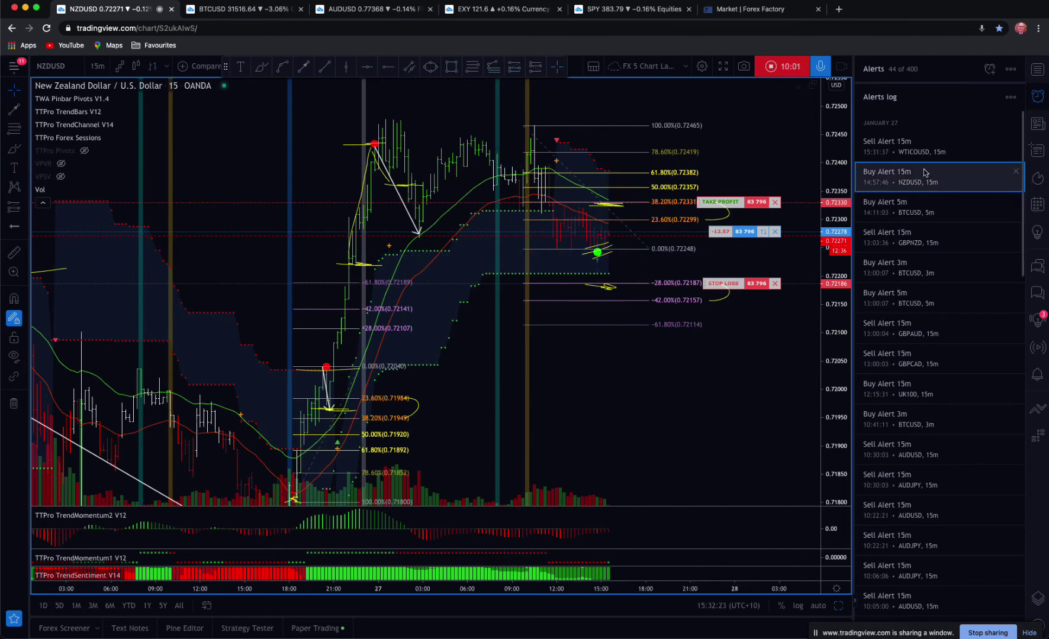
mouse_move(900, 179)
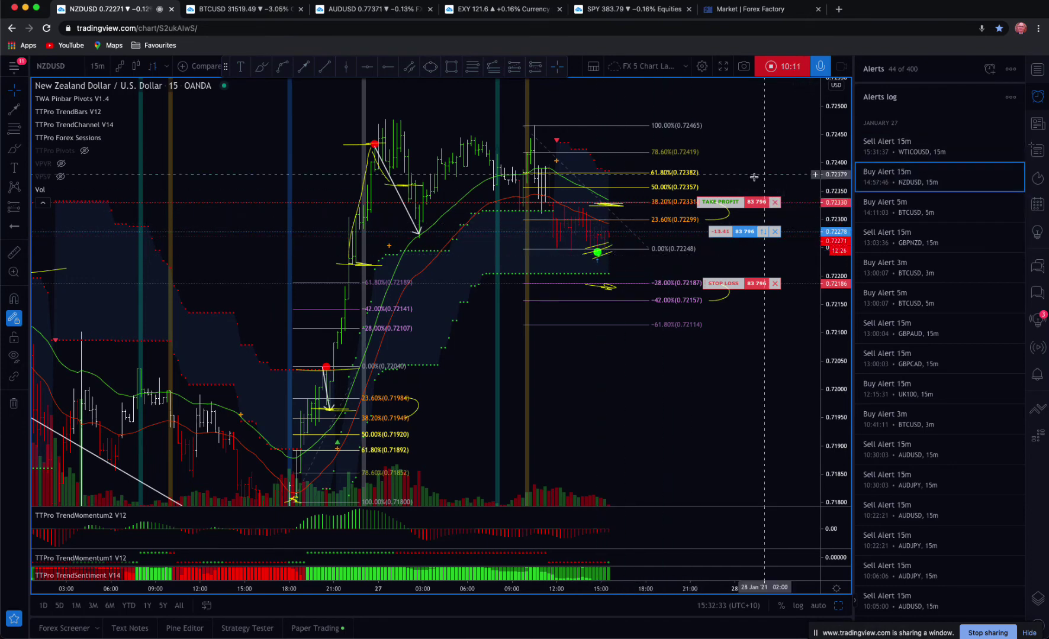
mouse_move(653, 364)
left_mouse_down()
mouse_move(661, 372)
mouse_move(612, 369)
left_mouse_up()
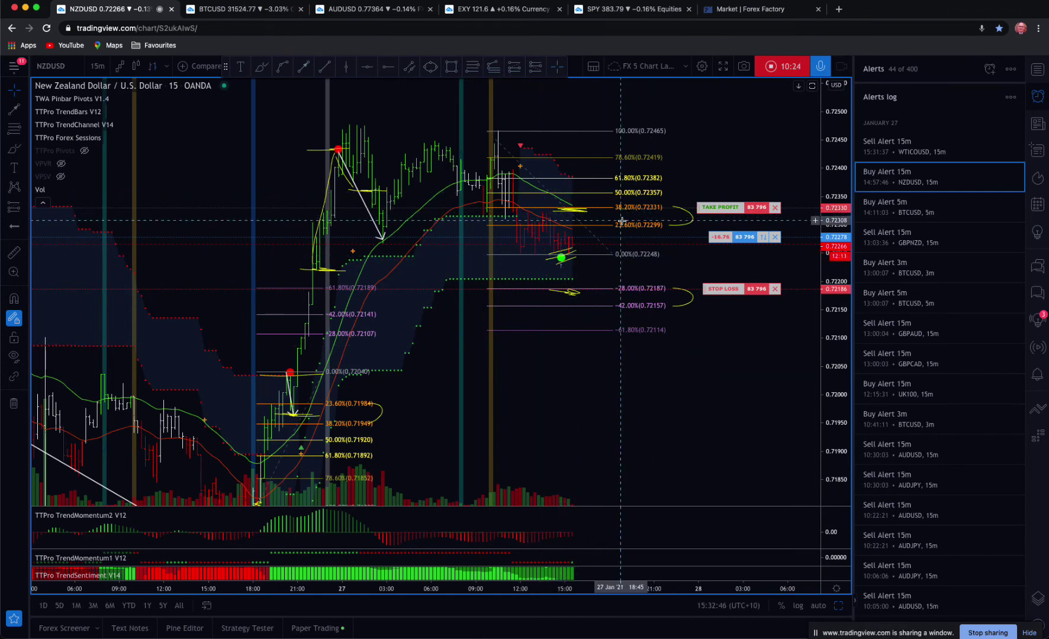
left_click_drag(648, 417, 655, 414)
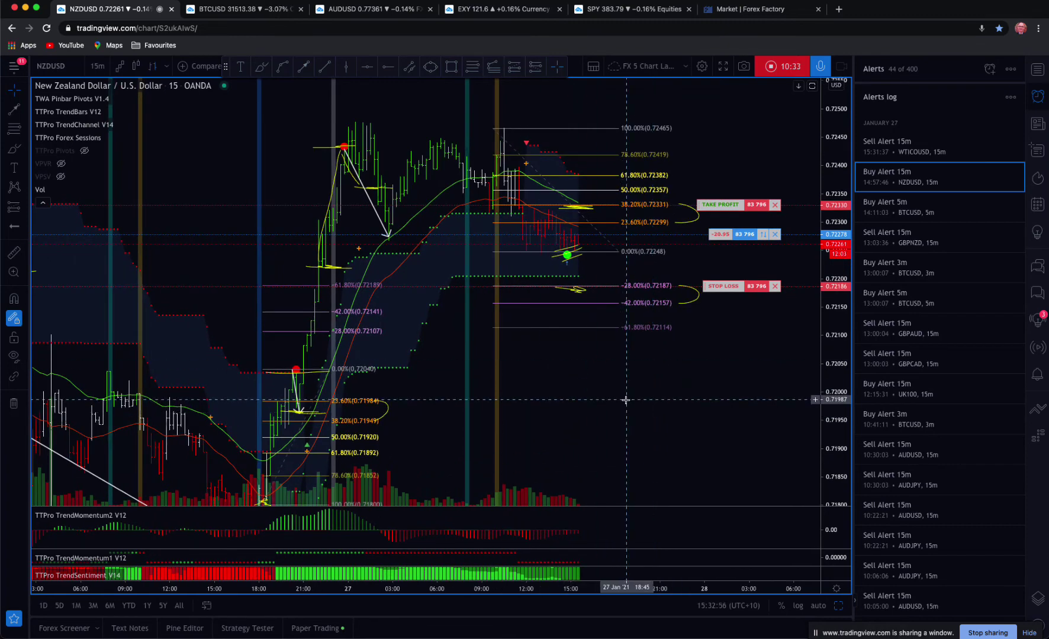
left_click_drag(829, 301, 818, 336)
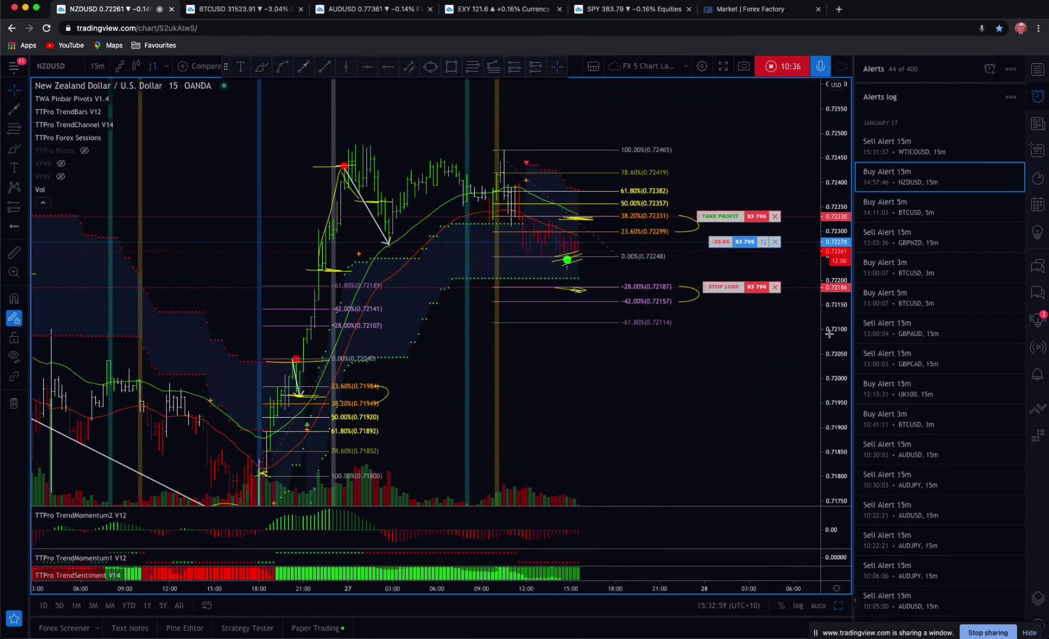
scroll(625, 367, "down", 2)
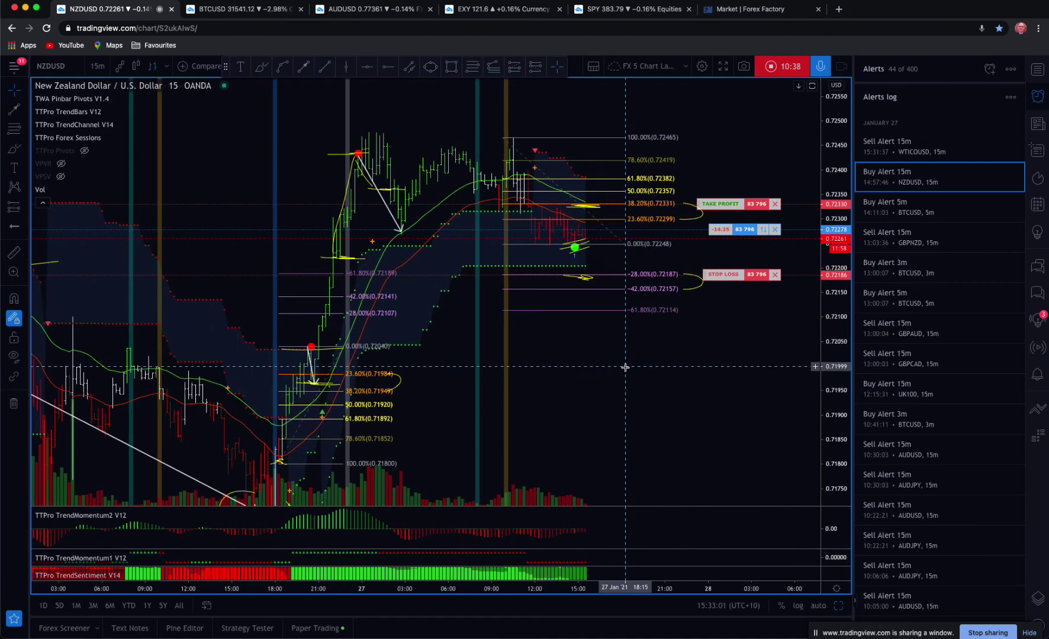
- Review the closed trades and their profits in the paper trading account history, and return to the NZDUSD chart
scroll(310, 291, "down", 2)
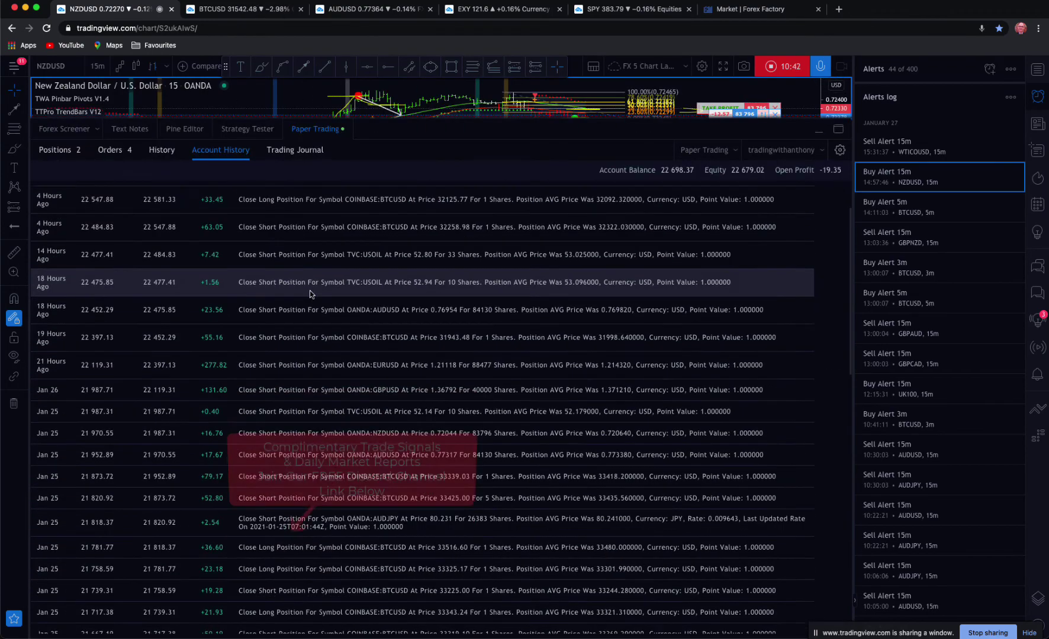
scroll(310, 290, "up", 3)
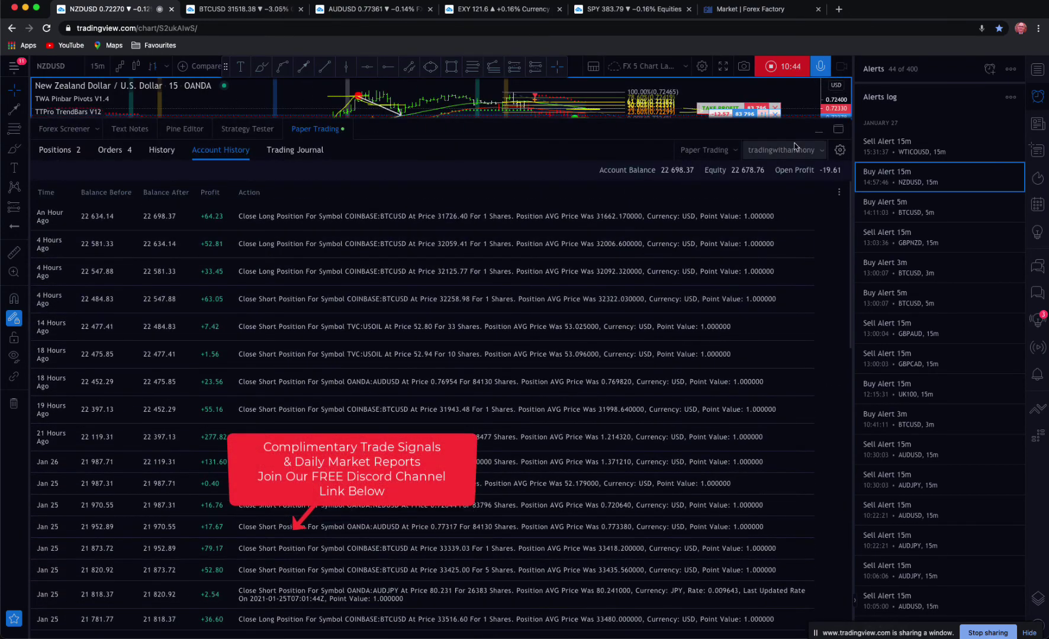
left_click(820, 130)
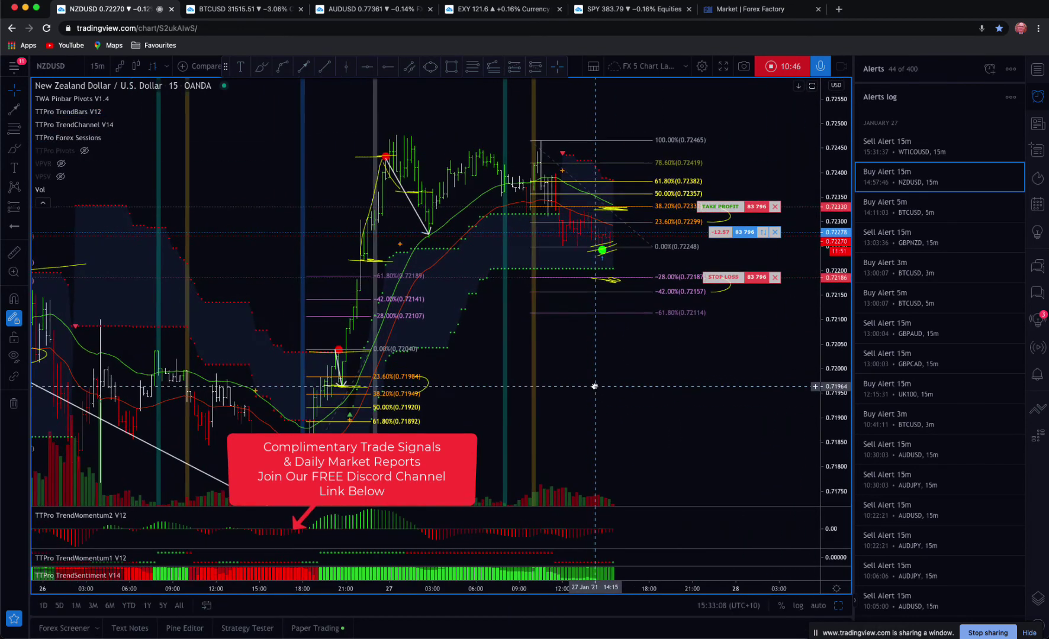
left_click_drag(593, 385, 573, 373)
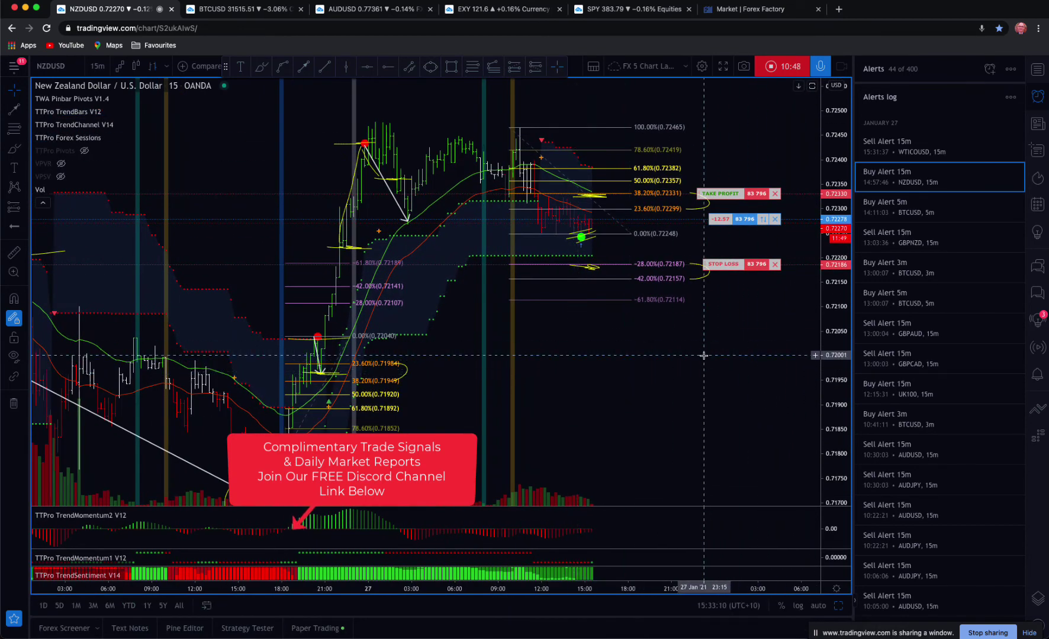